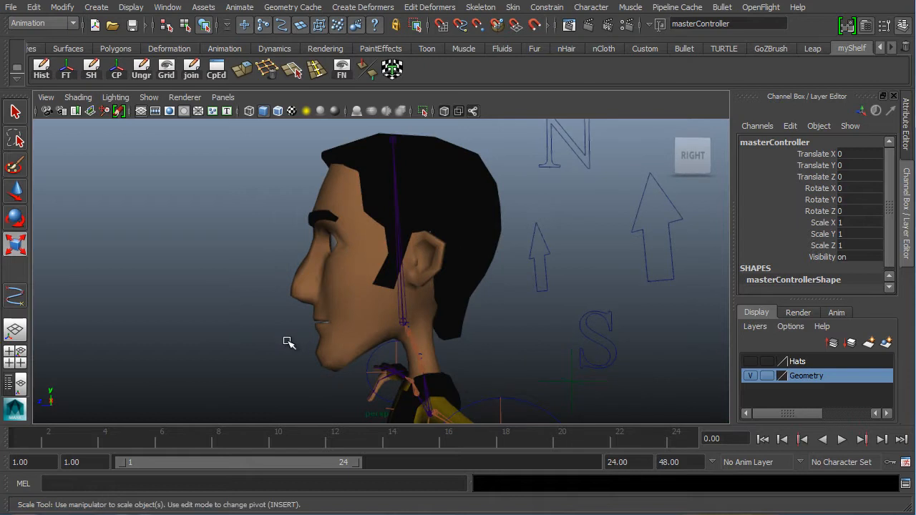
# Step: Cycle the Geometry layer through template and reference modes back to normal, testing whether the character's left eye can be selected
pyautogui.keyDown('alt'); pyautogui.moveTo(286, 344); pyautogui.dragTo(356, 327); pyautogui.keyUp('alt')
pyautogui.keyDown('alt'); pyautogui.moveTo(385, 331); pyautogui.dragTo(505, 334, button='right'); pyautogui.keyUp('alt')
pyautogui.keyDown('alt'); pyautogui.moveTo(403, 344); pyautogui.dragTo(334, 351, button='right'); pyautogui.keyUp('alt')
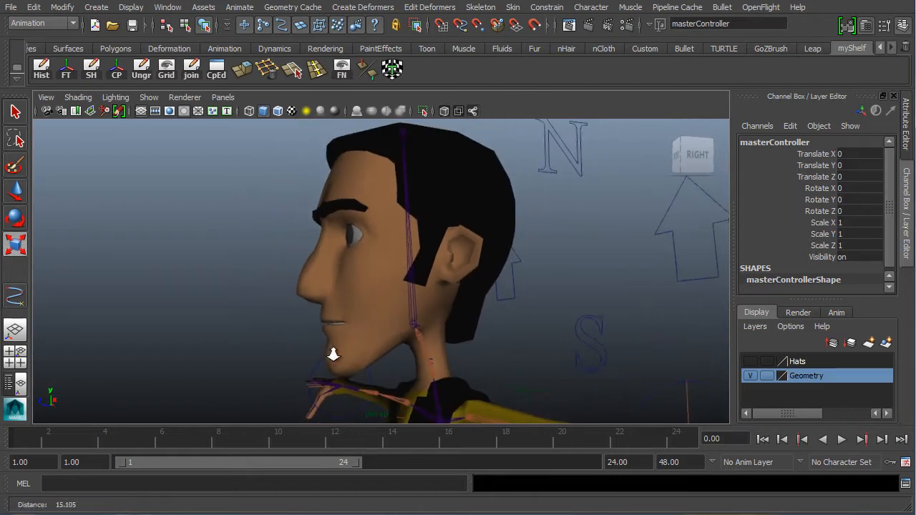
pyautogui.keyDown('alt'); pyautogui.moveTo(333, 351); pyautogui.dragTo(398, 239); pyautogui.keyUp('alt')
pyautogui.click(398, 239)
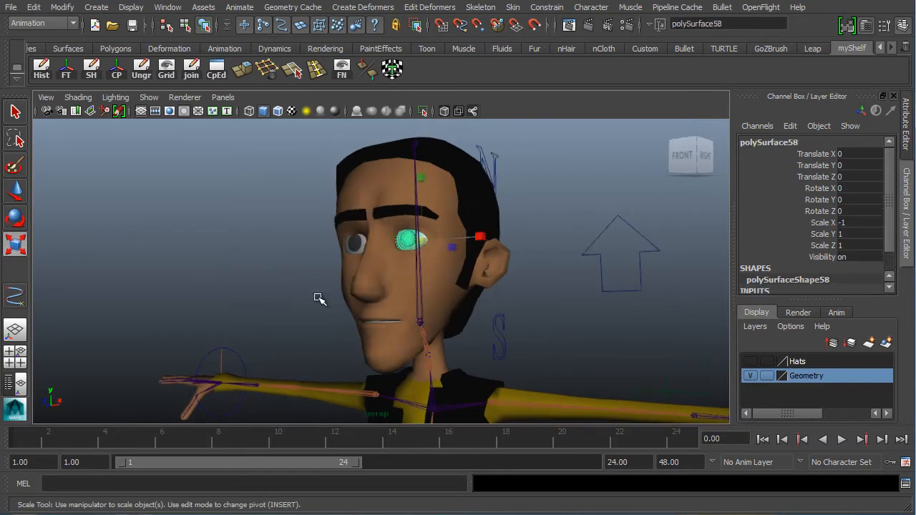
pyautogui.click(766, 375)
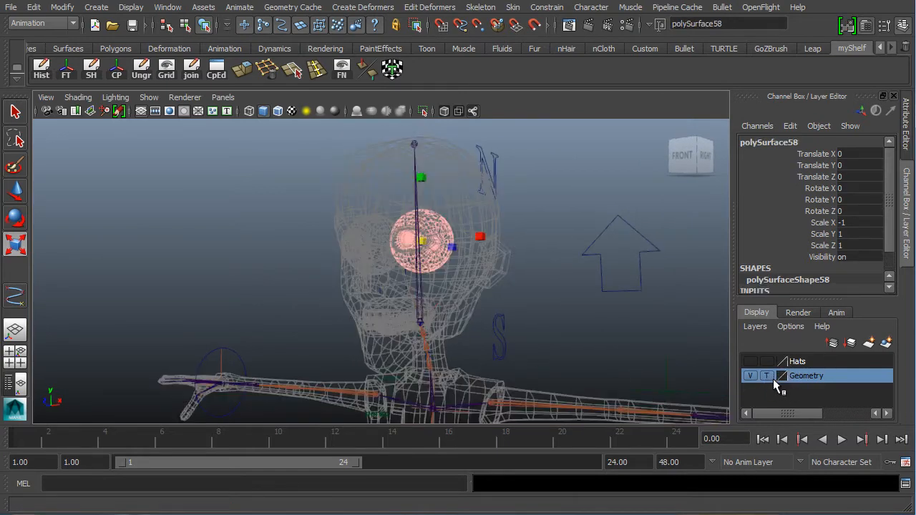
pyautogui.click(767, 376)
pyautogui.click(418, 239)
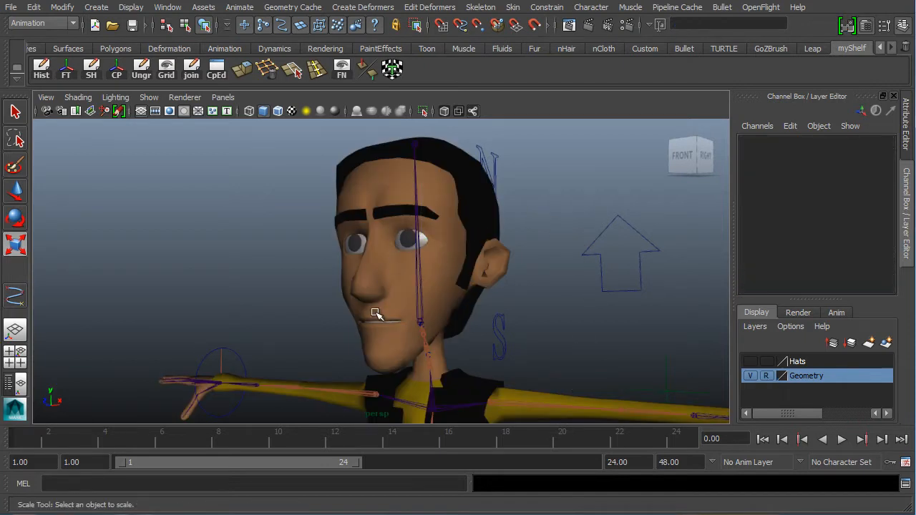
pyautogui.click(767, 376)
# Step: Select the character's left eyeball mesh and rename it leftEye
pyautogui.keyDown('alt'); pyautogui.moveTo(368, 254); pyautogui.dragTo(445, 319); pyautogui.keyUp('alt')
pyautogui.click(370, 254)
pyautogui.click(355, 249)
pyautogui.click(409, 249)
pyautogui.press('r')
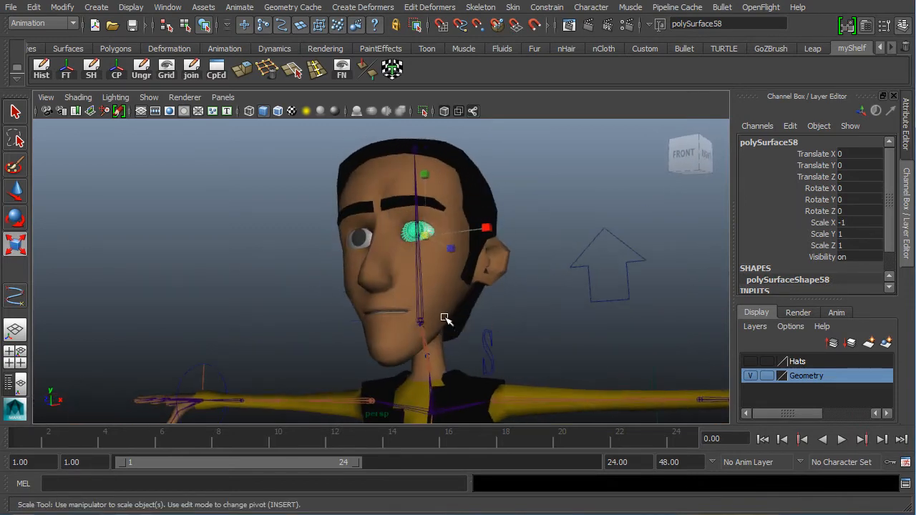
pyautogui.keyDown('alt'); pyautogui.moveTo(610, 272); pyautogui.dragTo(580, 252); pyautogui.keyUp('alt')
pyautogui.keyDown('alt'); pyautogui.moveTo(452, 277); pyautogui.dragTo(491, 291); pyautogui.keyUp('alt')
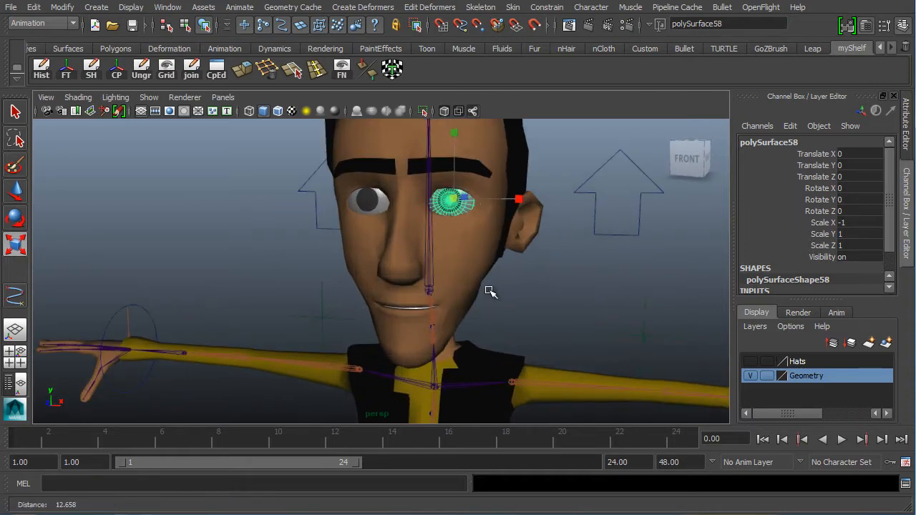
pyautogui.keyDown('alt'); pyautogui.moveTo(491, 290); pyautogui.dragTo(570, 222, button='middle'); pyautogui.keyUp('alt')
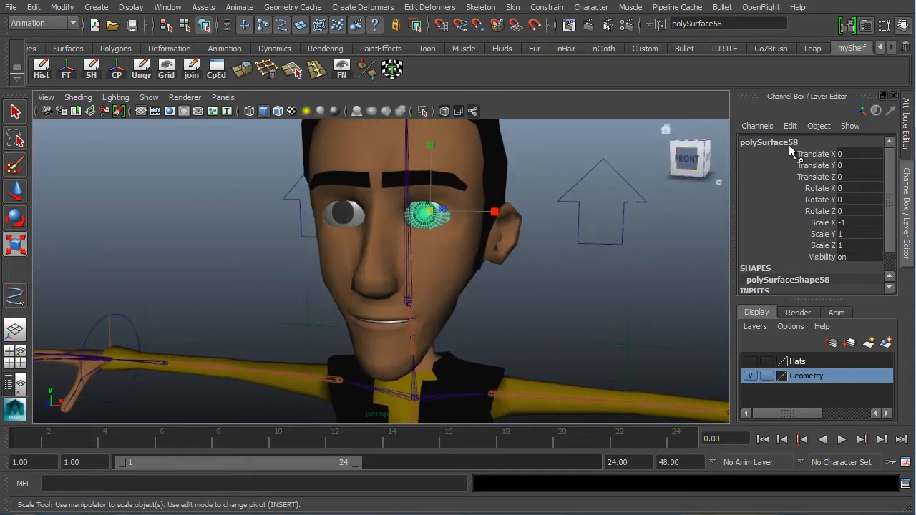
pyautogui.doubleClick(767, 143)
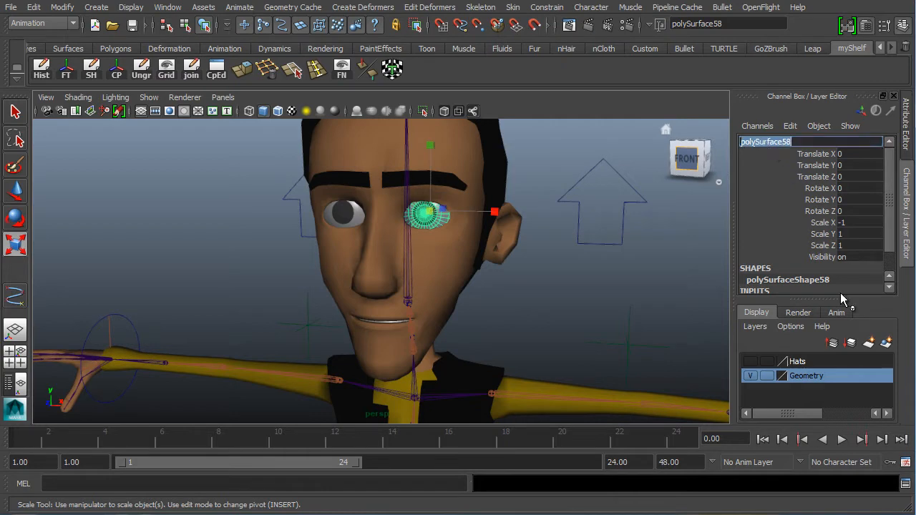
pyautogui.write('leftEye')
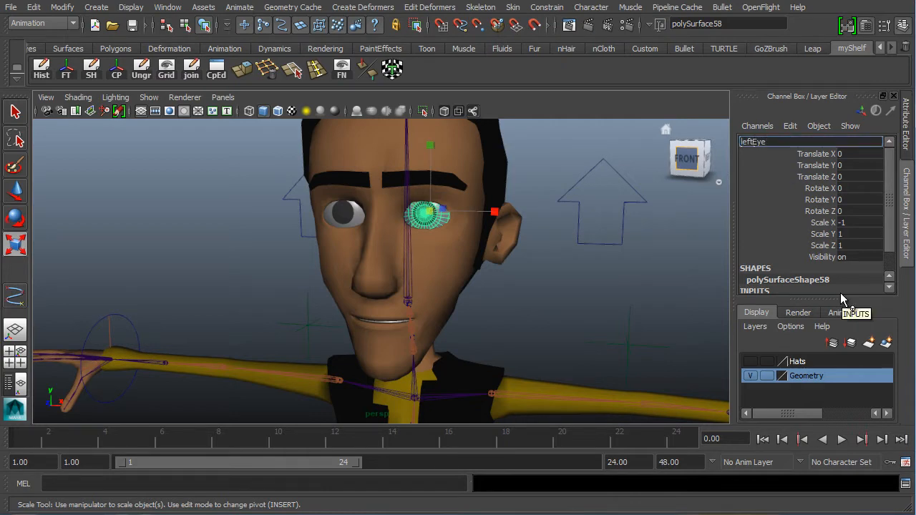
pyautogui.press('Return')
# Step: Select the character's right eyeball mesh and rename it rightEye
pyautogui.click(349, 225)
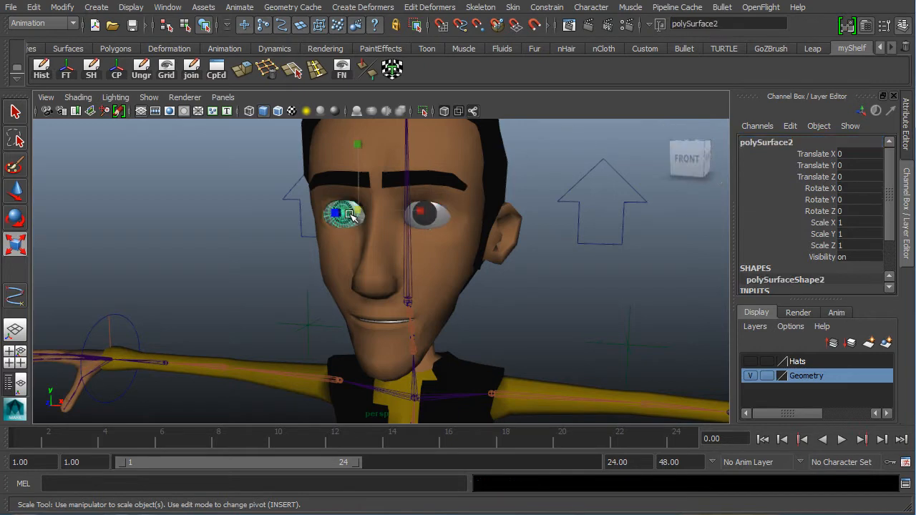
pyautogui.doubleClick(804, 144)
pyautogui.write('rightEye')
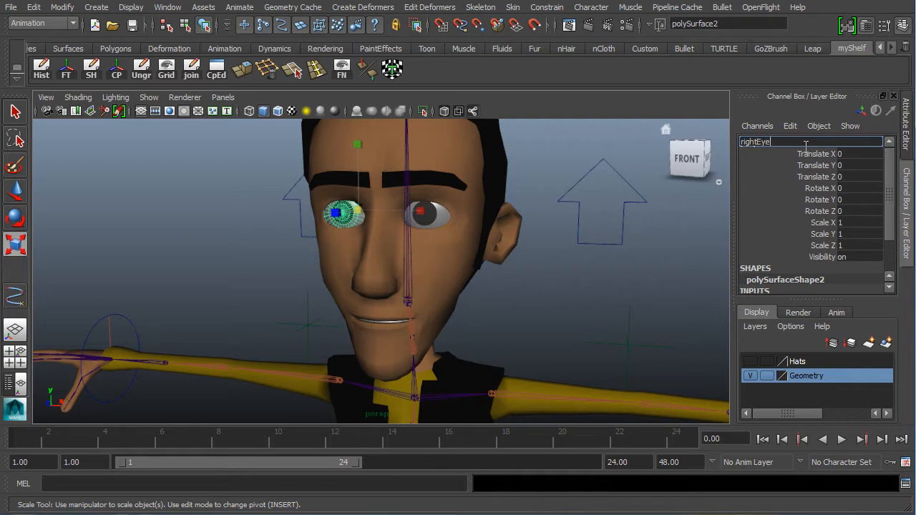
pyautogui.press('Return')
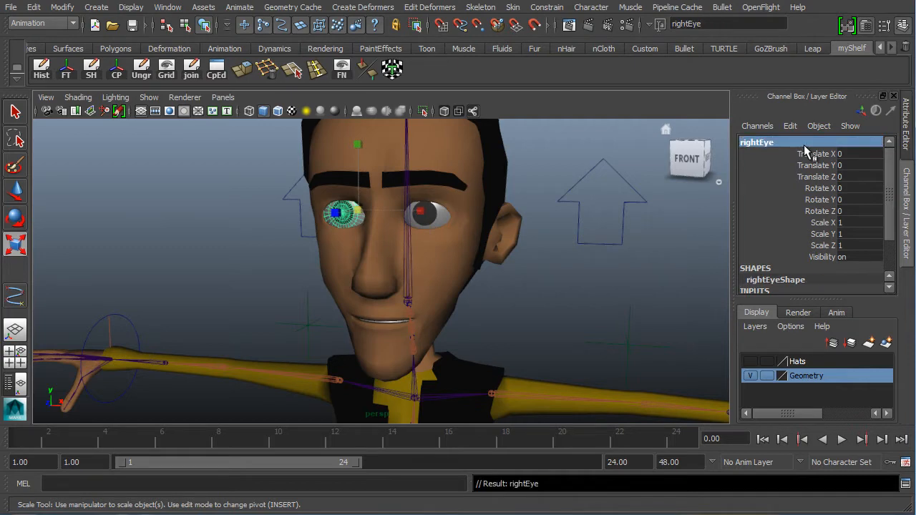
# Step: Select the face mesh that includes the ears and neck and rename it head
pyautogui.click(322, 270)
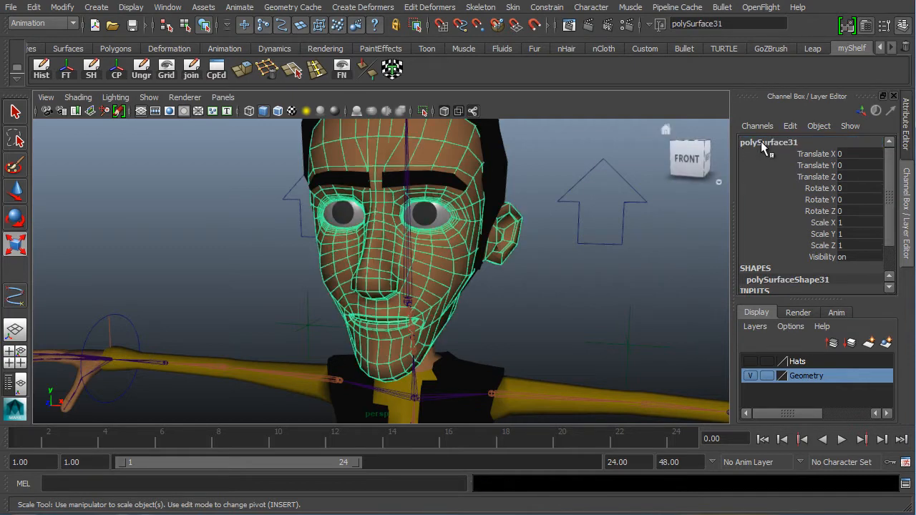
pyautogui.click(764, 146)
pyautogui.moveTo(541, 253)
pyautogui.keyDown('alt'); pyautogui.mouseDown()
pyautogui.moveTo(403, 212)
pyautogui.moveTo(501, 265)
pyautogui.moveTo(536, 249)
pyautogui.mouseUp(); pyautogui.keyUp('alt')
pyautogui.keyDown('alt'); pyautogui.moveTo(482, 270); pyautogui.dragTo(475, 287); pyautogui.keyUp('alt')
pyautogui.keyDown('alt'); pyautogui.moveTo(456, 215); pyautogui.dragTo(437, 253, button='middle'); pyautogui.keyUp('alt')
pyautogui.keyDown('alt'); pyautogui.moveTo(437, 253); pyautogui.dragTo(420, 254); pyautogui.keyUp('alt')
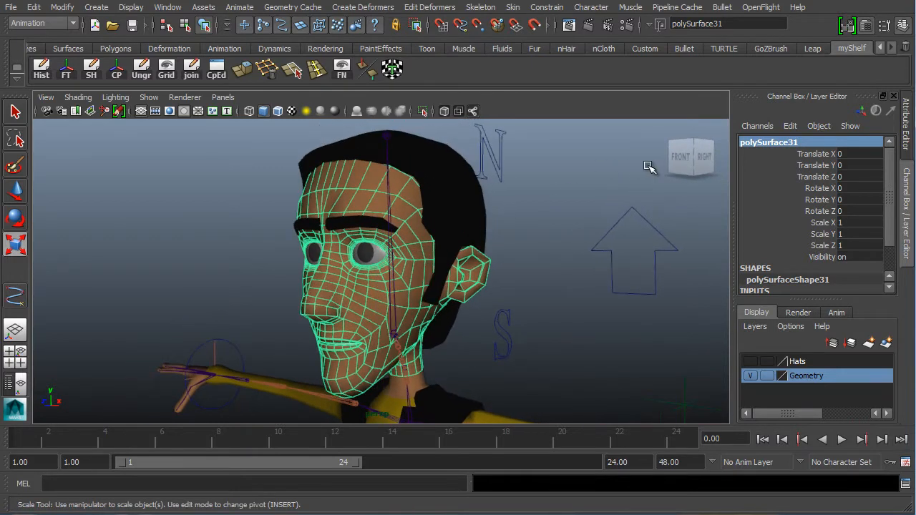
pyautogui.click(772, 143)
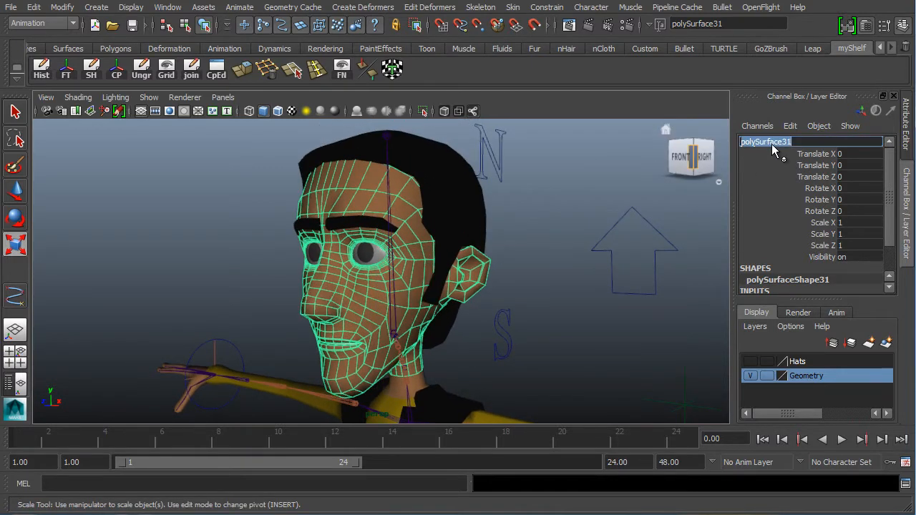
pyautogui.write('head')
pyautogui.press('Return')
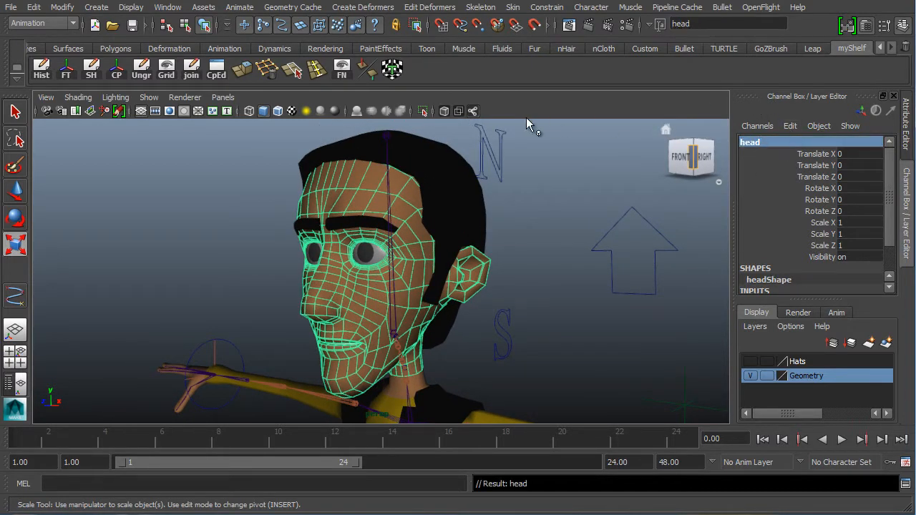
# Step: Select the black hair mesh on the character's head and rename it hair
pyautogui.click(318, 149)
pyautogui.click(762, 143)
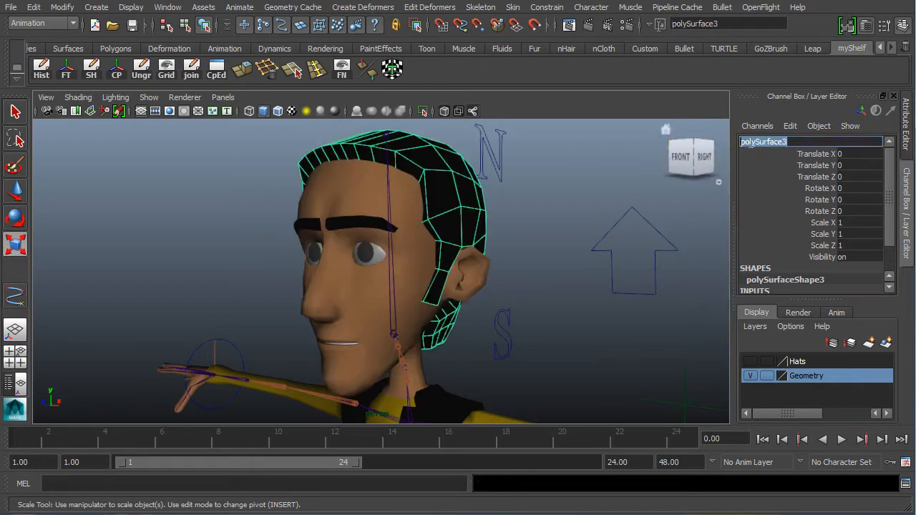
pyautogui.write('ha')
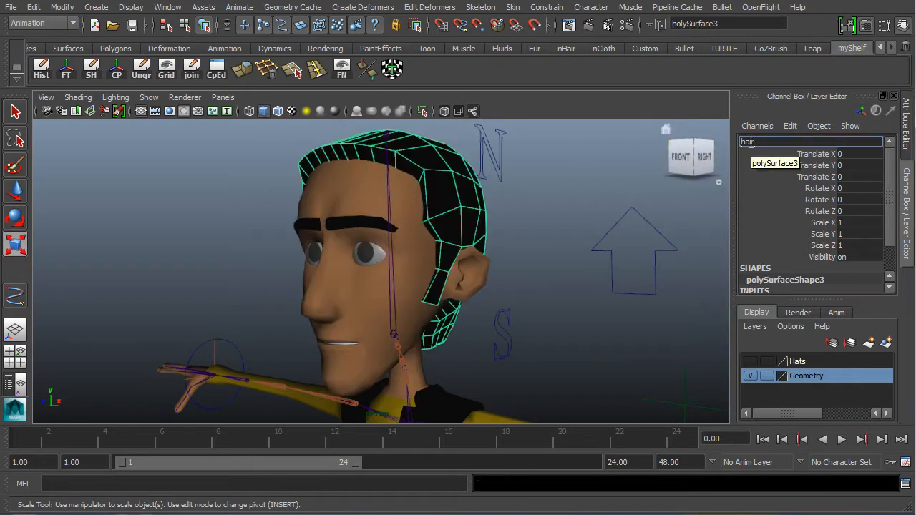
pyautogui.write('ir')
pyautogui.press('Return')
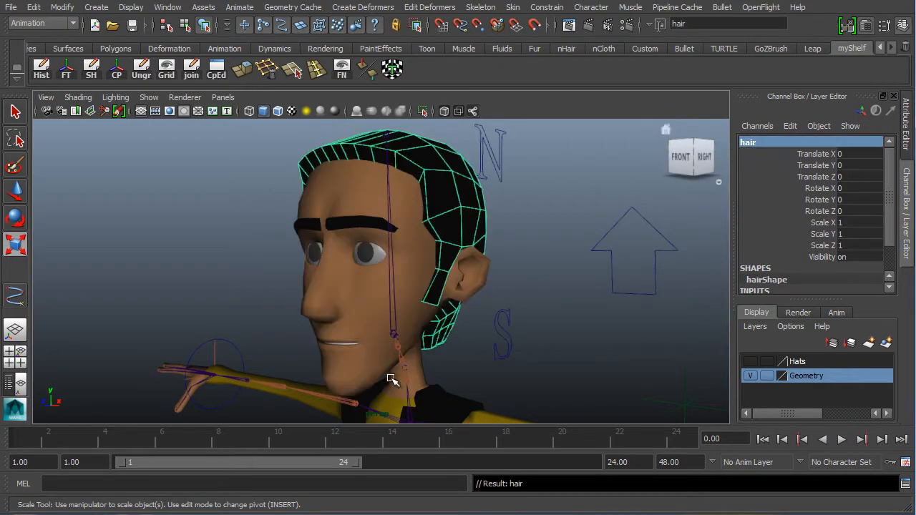
# Step: Select the eyebrow mesh above the character's left eye and rename it leftEyeBrow
pyautogui.click(375, 224)
pyautogui.click(803, 142)
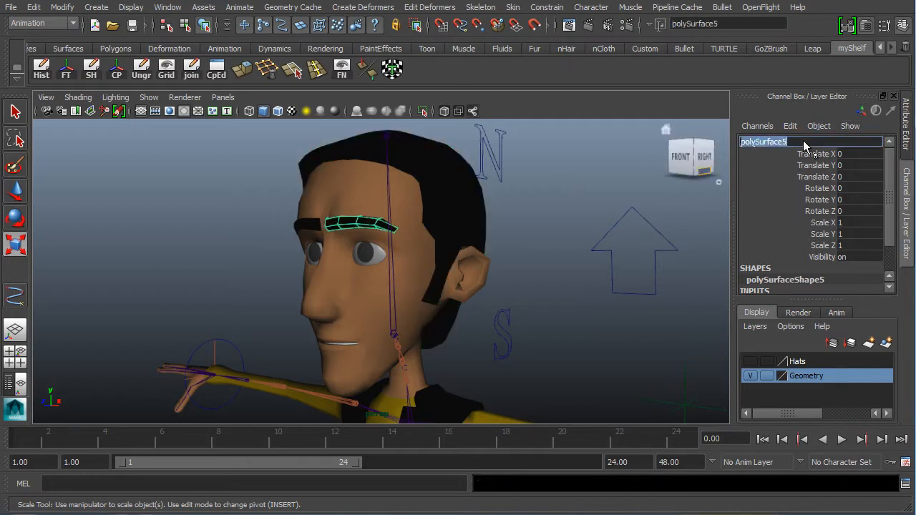
pyautogui.write('lef')
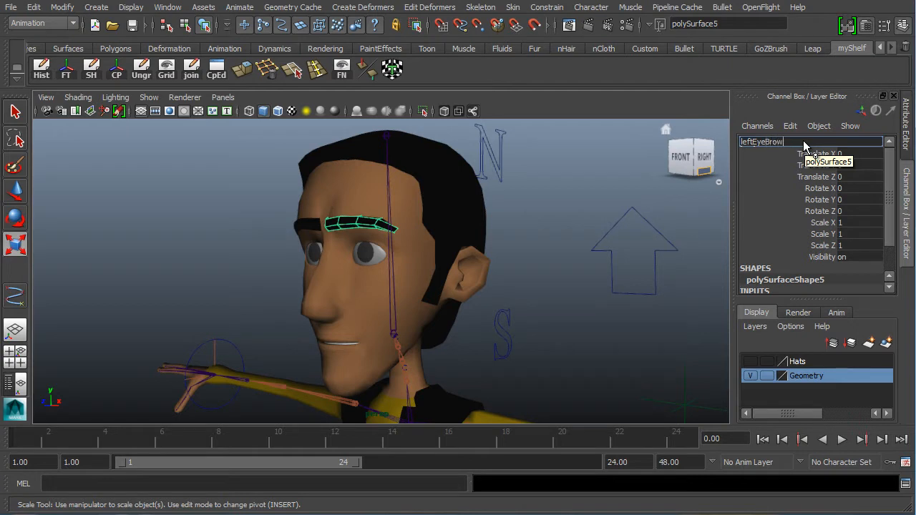
pyautogui.write('tEyeBrow')
pyautogui.press('Return')
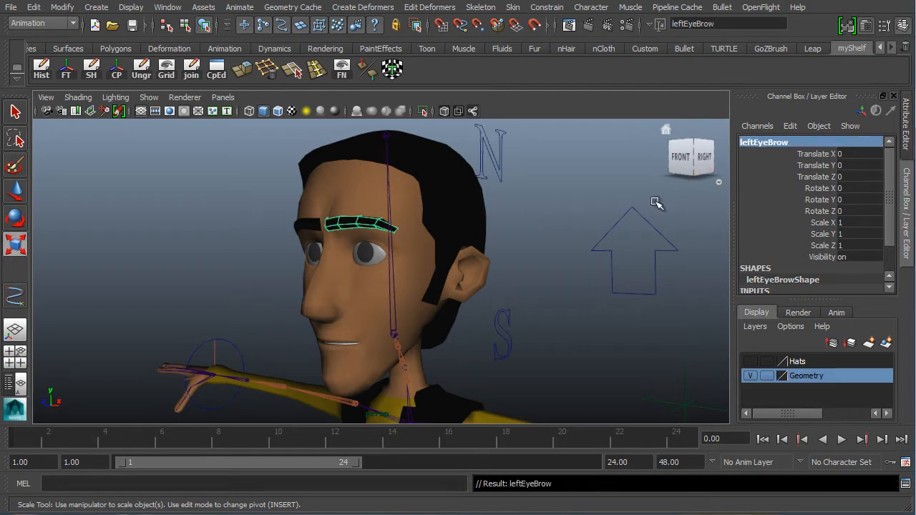
# Step: Select the eyebrow mesh above the character's right eye and rename it rightEyeBrow
pyautogui.click(306, 224)
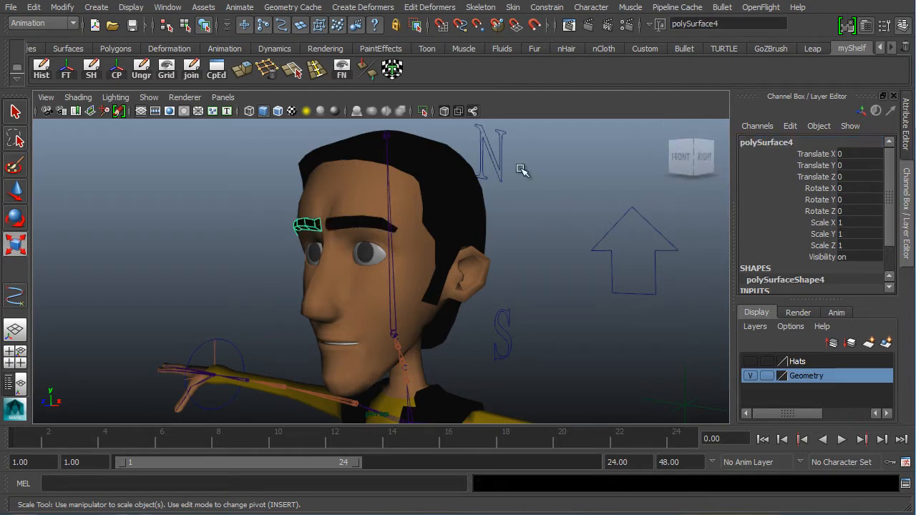
pyautogui.click(747, 141)
pyautogui.write('rightEyeBrow')
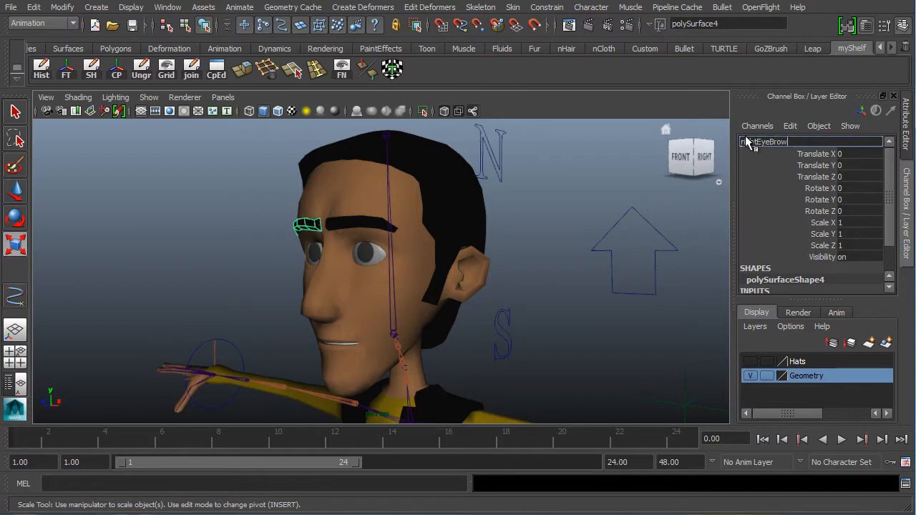
pyautogui.press('Return')
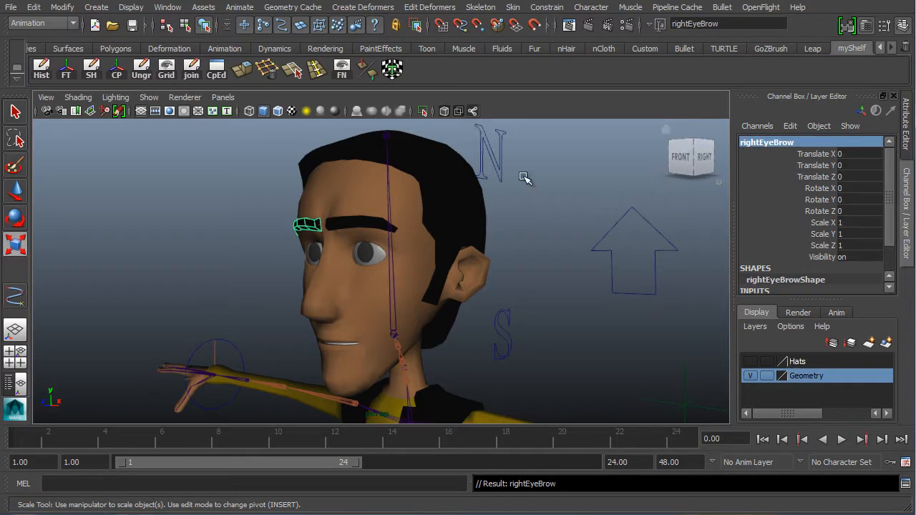
# Step: Select the lower teeth mesh inside the mouth, switch to wireframe display and rename the mesh bottomTeeth
pyautogui.keyDown('alt'); pyautogui.moveTo(525, 176); pyautogui.dragTo(655, 361); pyautogui.keyUp('alt')
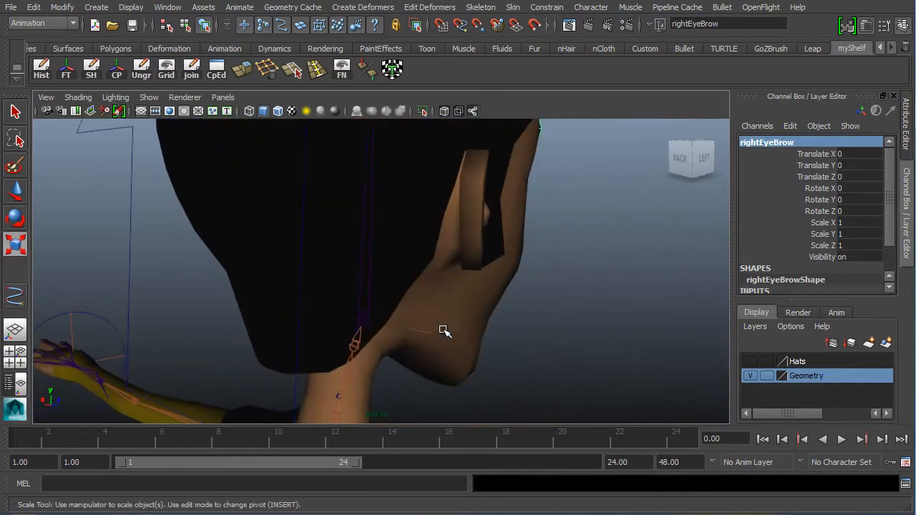
pyautogui.keyDown('alt'); pyautogui.moveTo(445, 332); pyautogui.dragTo(696, 341, button='right'); pyautogui.keyUp('alt')
pyautogui.keyDown('alt'); pyautogui.moveTo(573, 313); pyautogui.dragTo(519, 239, button='middle'); pyautogui.keyUp('alt')
pyautogui.keyDown('alt'); pyautogui.moveTo(531, 275); pyautogui.dragTo(830, 337, button='right'); pyautogui.keyUp('alt')
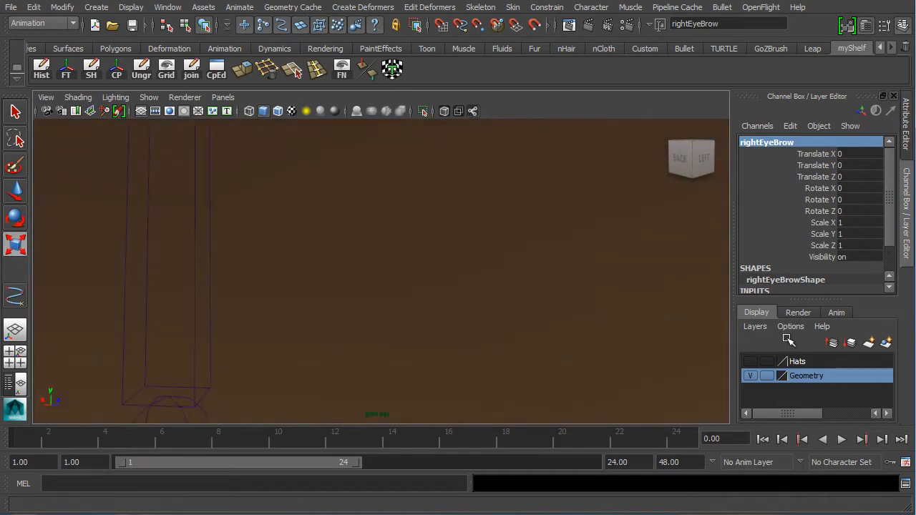
pyautogui.keyDown('alt'); pyautogui.moveTo(361, 320); pyautogui.dragTo(487, 398); pyautogui.keyUp('alt')
pyautogui.click(505, 377)
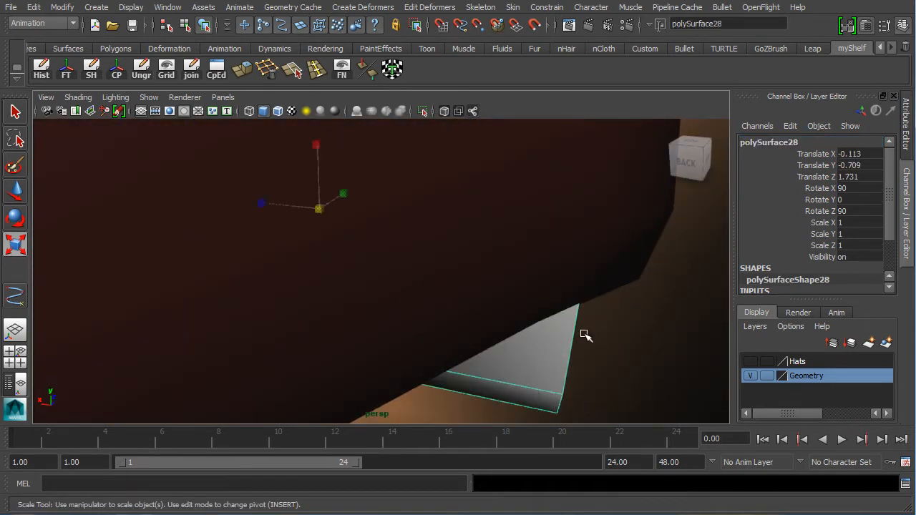
pyautogui.keyDown('alt'); pyautogui.moveTo(583, 334); pyautogui.dragTo(429, 293, button='right'); pyautogui.keyUp('alt')
pyautogui.keyDown('alt'); pyautogui.moveTo(429, 293); pyautogui.dragTo(408, 274); pyautogui.keyUp('alt')
pyautogui.press('r')
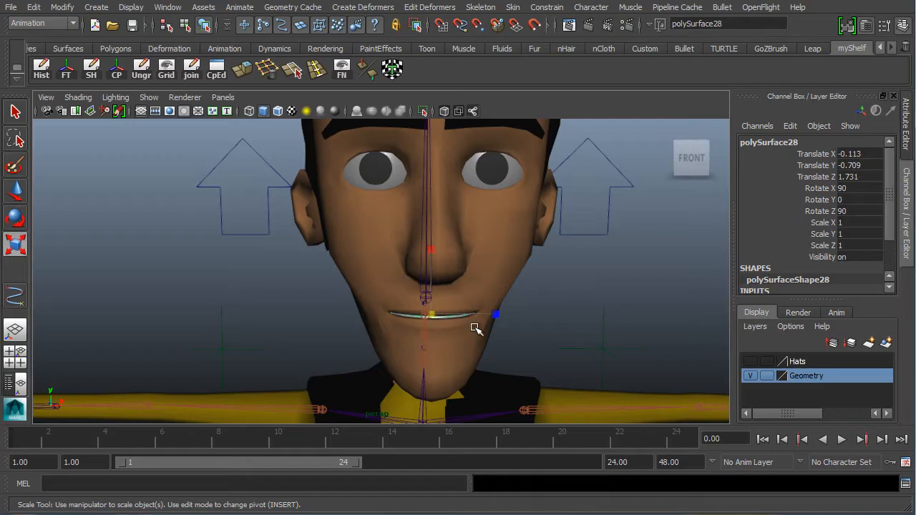
pyautogui.press('4')
pyautogui.keyDown('alt'); pyautogui.moveTo(477, 371); pyautogui.dragTo(388, 258); pyautogui.keyUp('alt')
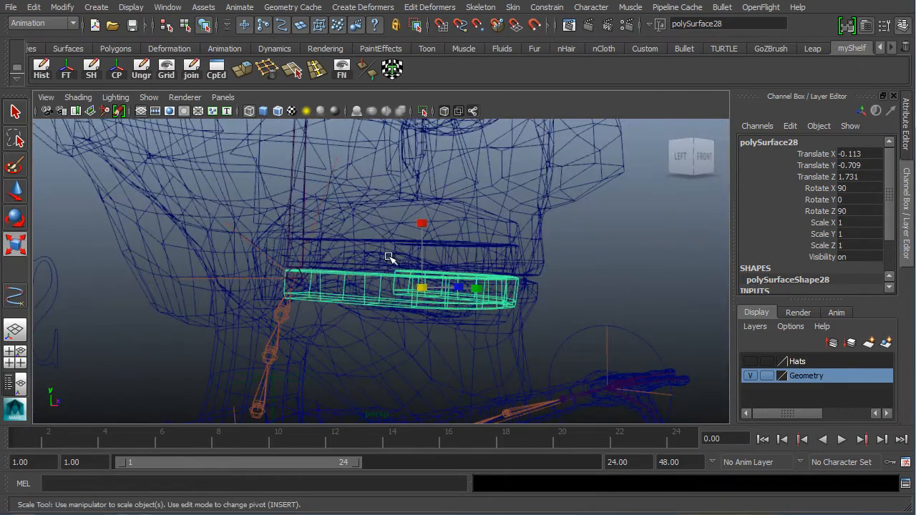
pyautogui.doubleClick(790, 144)
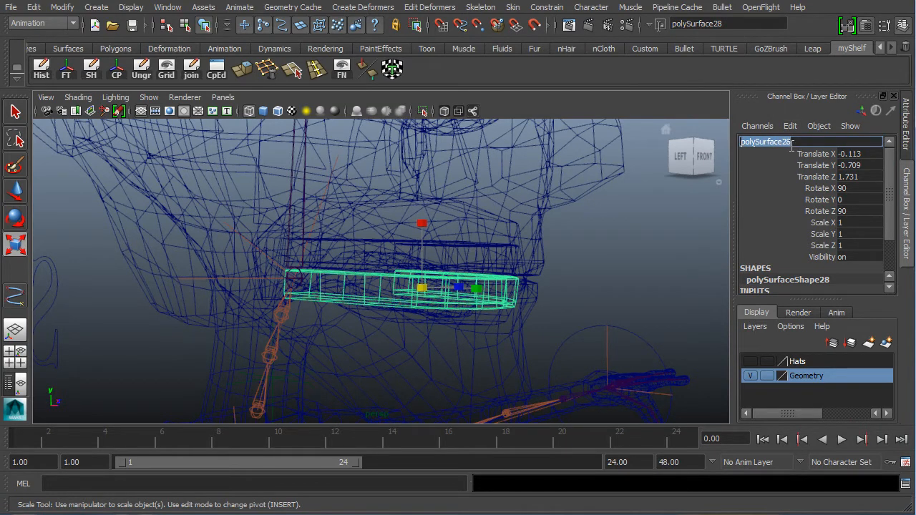
pyautogui.write('bottomTe')
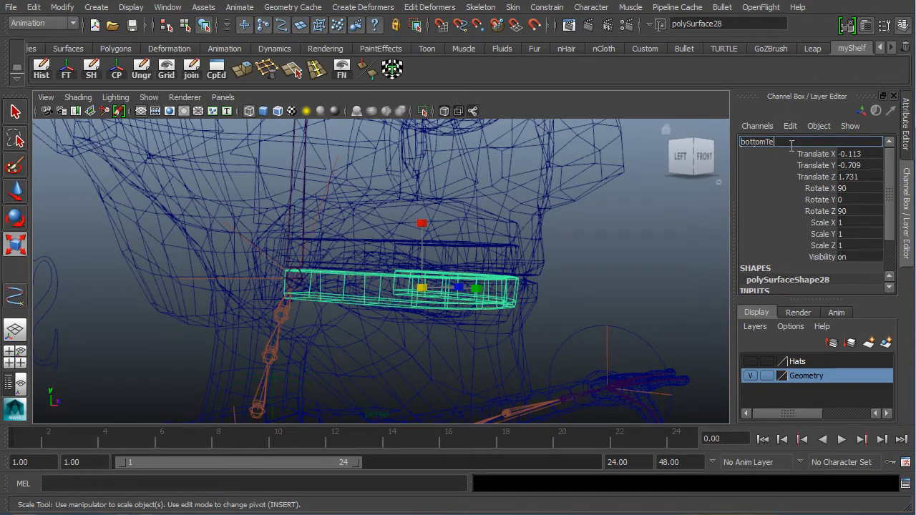
pyautogui.write('eth')
pyautogui.press('Return')
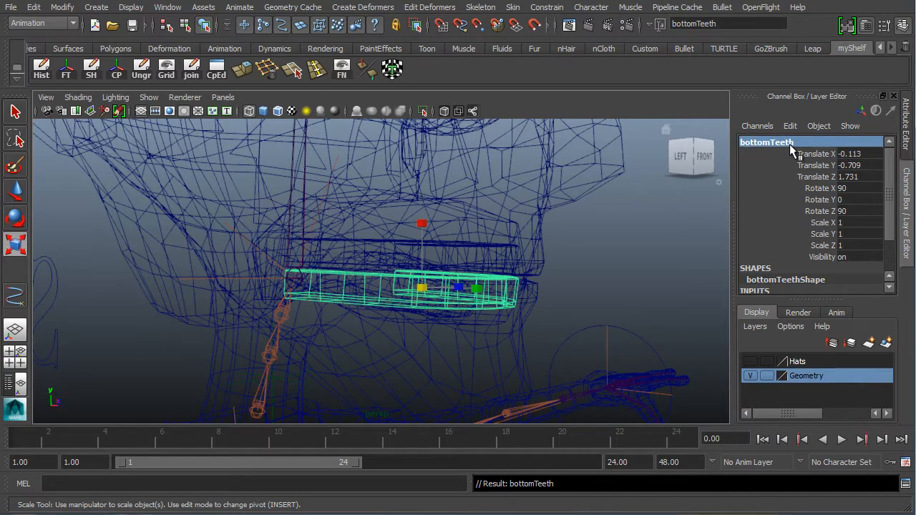
# Step: Select the upper teeth mesh inside the mouth and rename it topTeeth
pyautogui.click(503, 243)
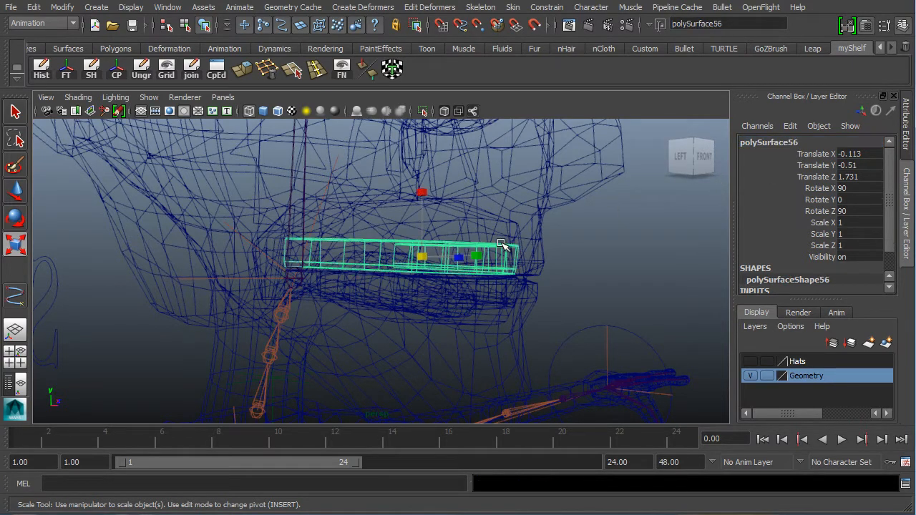
pyautogui.doubleClick(793, 142)
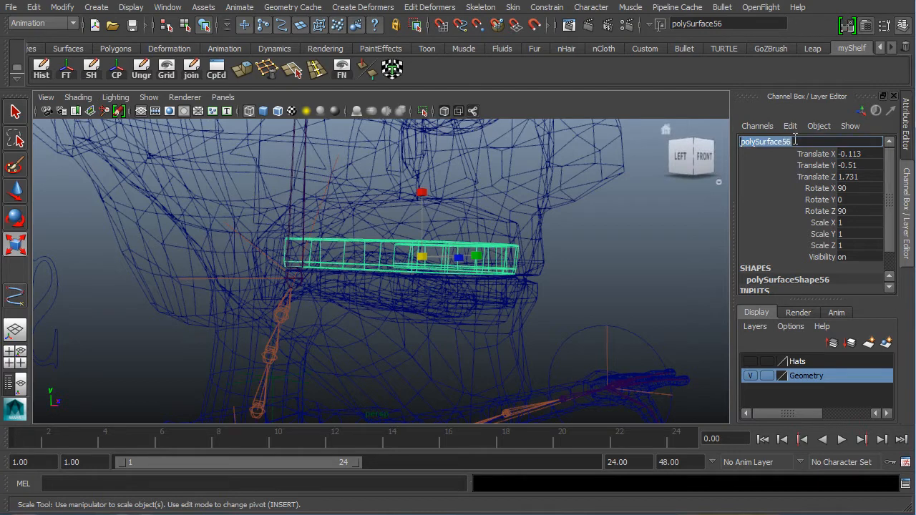
pyautogui.write('topTe')
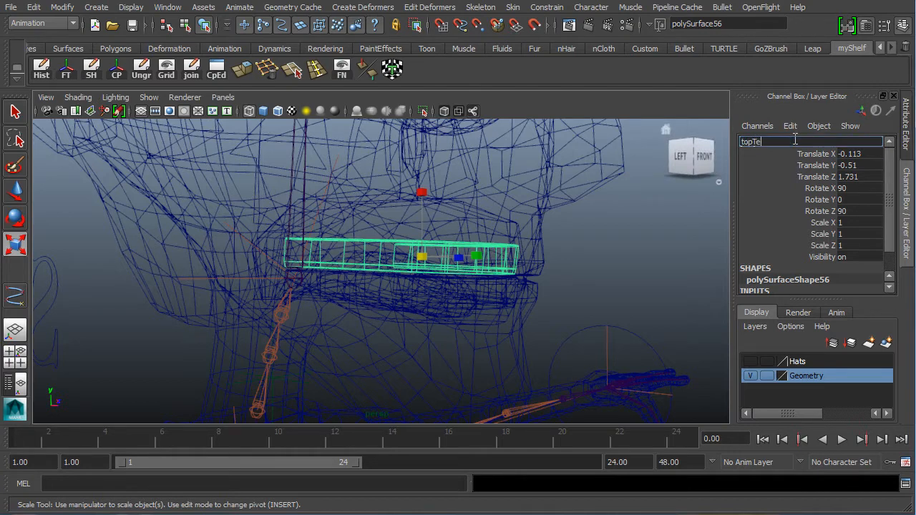
pyautogui.write('eth')
pyautogui.press('Return')
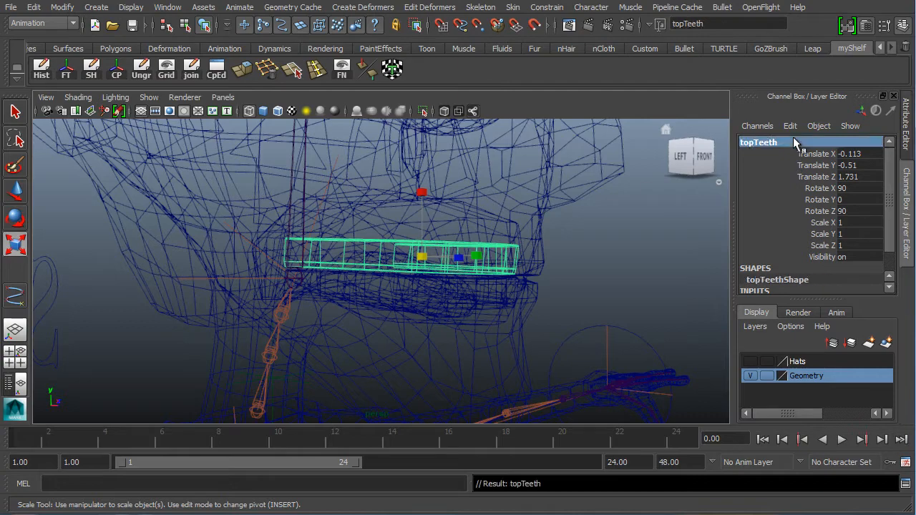
# Step: Select the head mesh around the teeth and return the viewport to shaded display
pyautogui.keyDown('alt'); pyautogui.moveTo(542, 293); pyautogui.dragTo(548, 293); pyautogui.keyUp('alt')
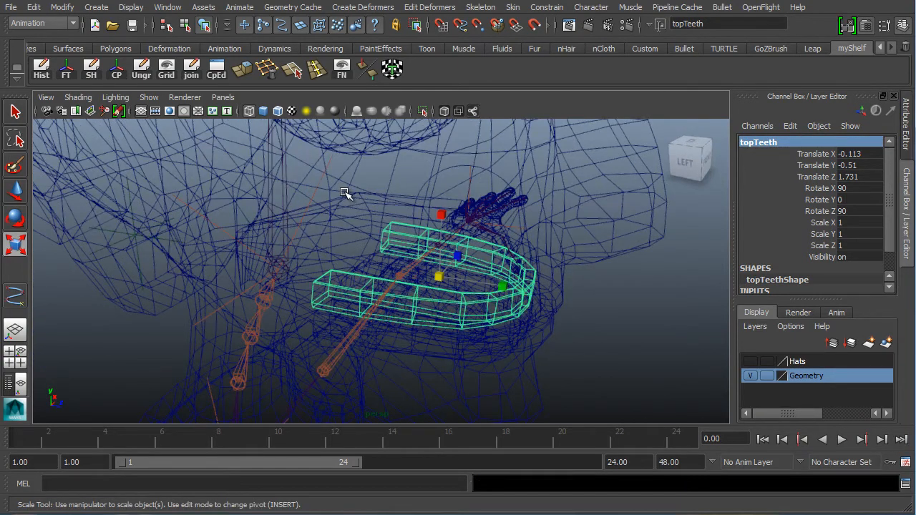
pyautogui.click(365, 208)
pyautogui.keyDown('alt'); pyautogui.moveTo(393, 252); pyautogui.dragTo(380, 232); pyautogui.keyUp('alt')
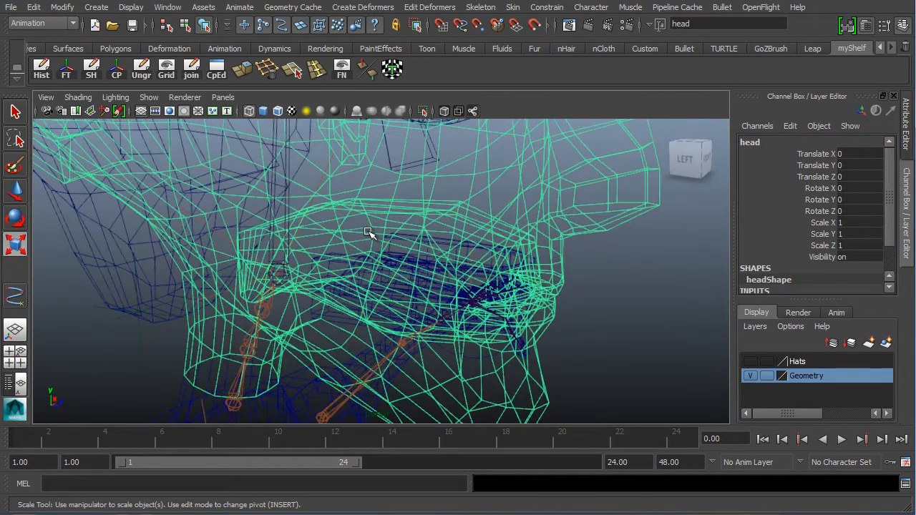
pyautogui.keyDown('alt'); pyautogui.moveTo(281, 309); pyautogui.dragTo(244, 292); pyautogui.keyUp('alt')
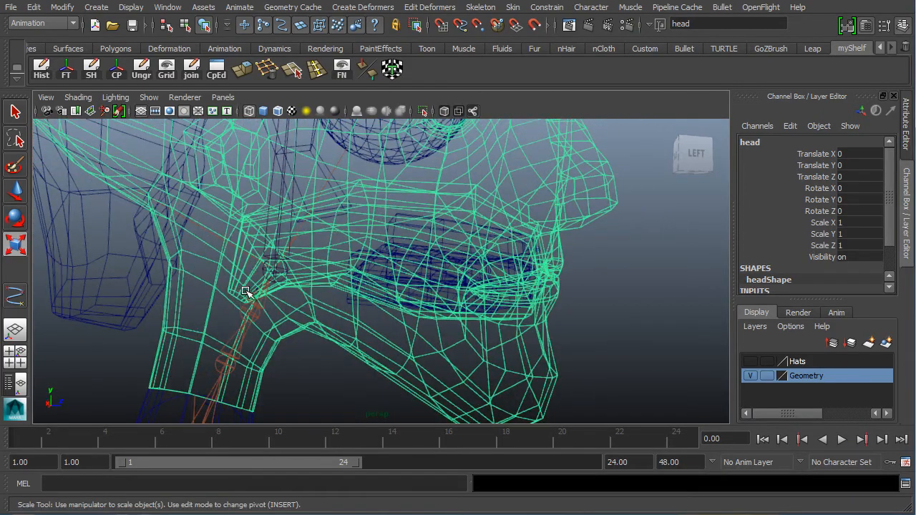
pyautogui.keyDown('alt'); pyautogui.moveTo(370, 288); pyautogui.dragTo(453, 308); pyautogui.keyUp('alt')
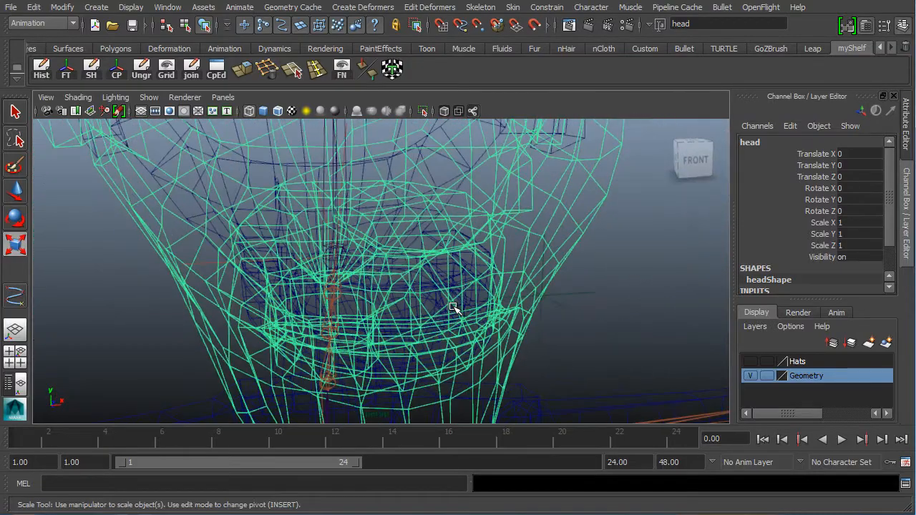
pyautogui.press('5')
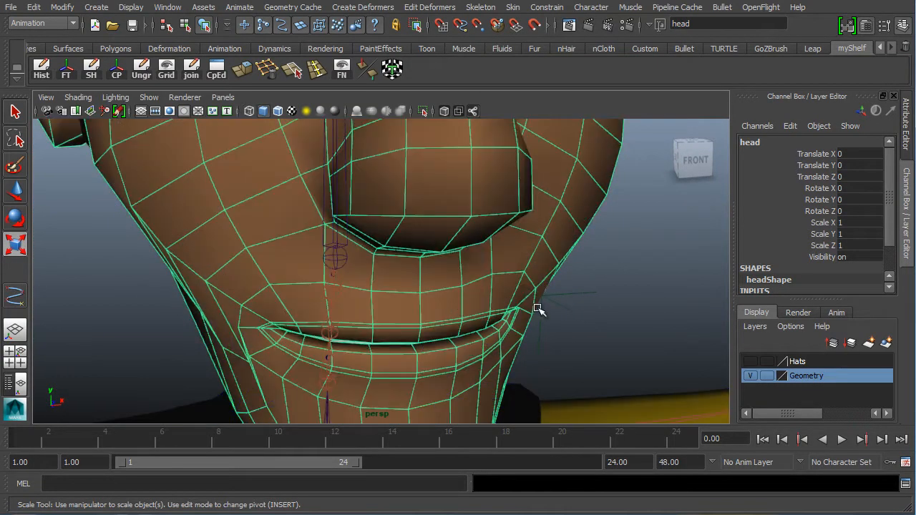
# Step: Select the tongue mesh inside the character's mouth and rename it tongue
pyautogui.keyDown('alt'); pyautogui.moveTo(539, 309); pyautogui.dragTo(307, 300); pyautogui.keyUp('alt')
pyautogui.keyDown('alt'); pyautogui.moveTo(308, 301); pyautogui.dragTo(358, 338, button='right'); pyautogui.keyUp('alt')
pyautogui.keyDown('alt'); pyautogui.moveTo(357, 338); pyautogui.dragTo(421, 380); pyautogui.keyUp('alt')
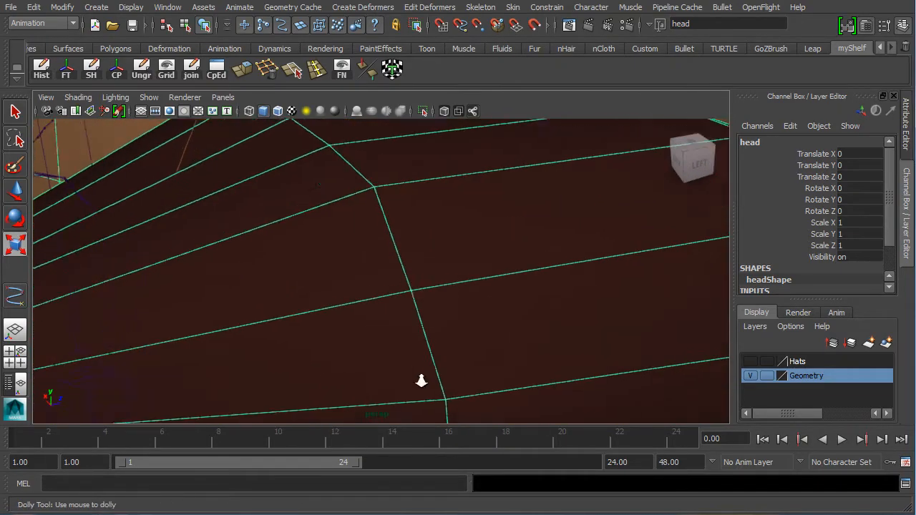
pyautogui.keyDown('alt'); pyautogui.moveTo(421, 381); pyautogui.dragTo(592, 390, button='right'); pyautogui.keyUp('alt')
pyautogui.keyDown('alt'); pyautogui.moveTo(275, 341); pyautogui.dragTo(331, 403); pyautogui.keyUp('alt')
pyautogui.keyDown('alt'); pyautogui.moveTo(335, 356); pyautogui.dragTo(304, 280, button='middle'); pyautogui.keyUp('alt')
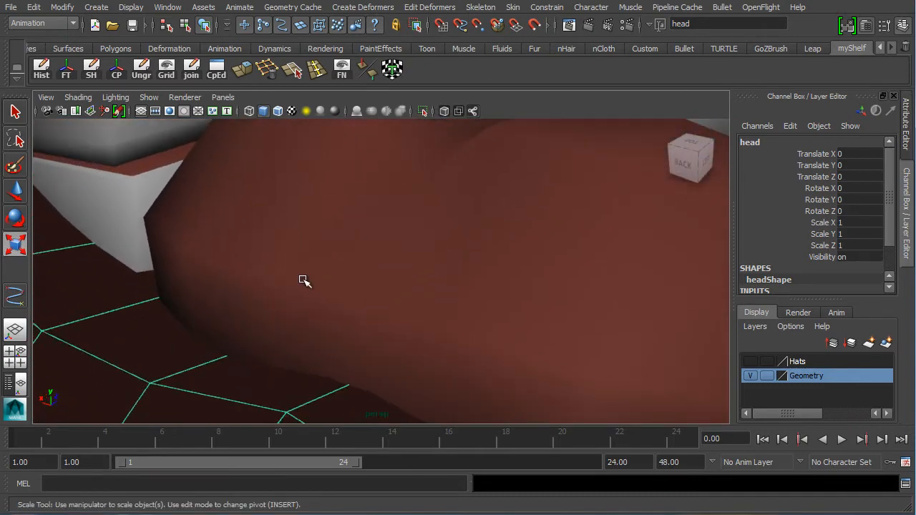
pyautogui.click(328, 278)
pyautogui.keyDown('alt'); pyautogui.moveTo(457, 261); pyautogui.dragTo(322, 294, button='right'); pyautogui.keyUp('alt')
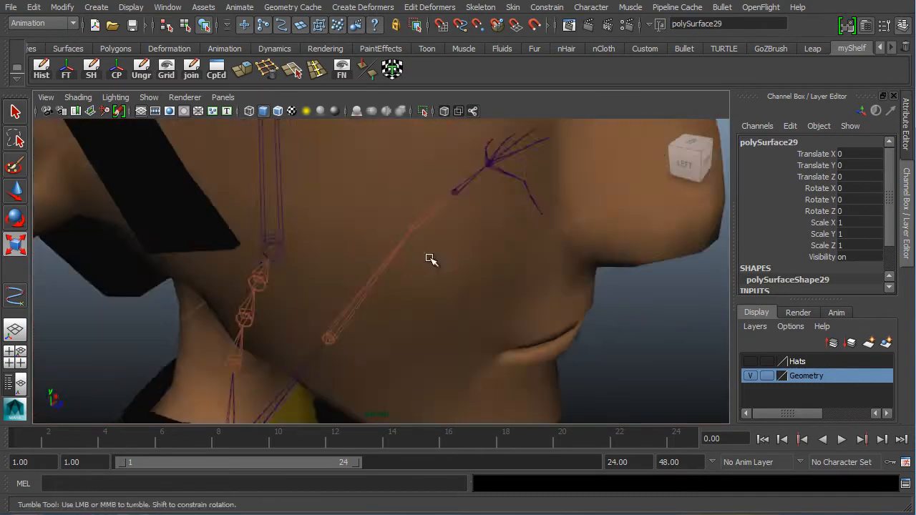
pyautogui.keyDown('alt'); pyautogui.moveTo(429, 260); pyautogui.dragTo(495, 247); pyautogui.keyUp('alt')
pyautogui.keyDown('alt'); pyautogui.moveTo(505, 268); pyautogui.dragTo(440, 308, button='right'); pyautogui.keyUp('alt')
pyautogui.click(792, 150)
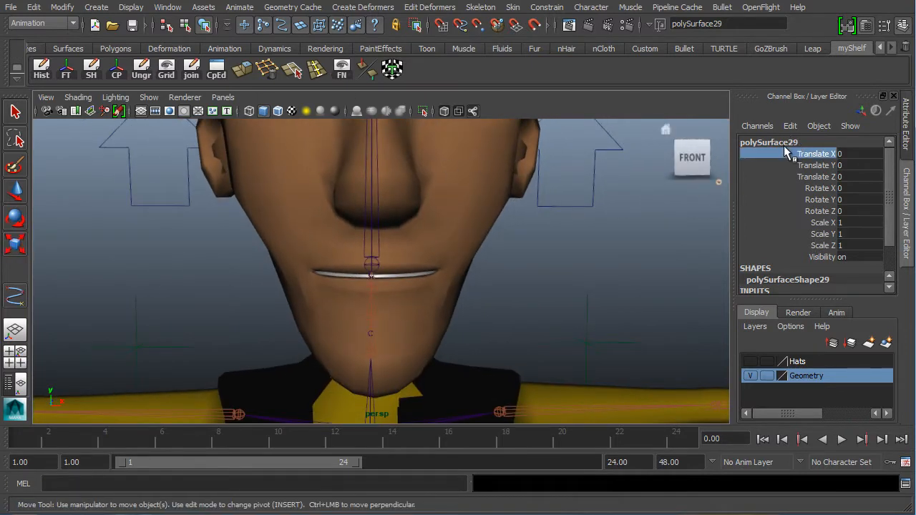
pyautogui.doubleClick(784, 142)
pyautogui.write('ton')
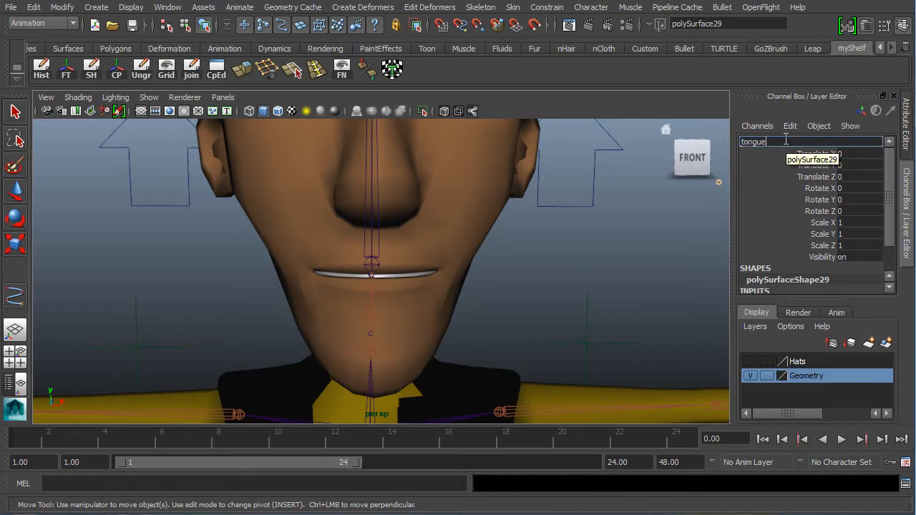
pyautogui.write('gue')
pyautogui.press('Return')
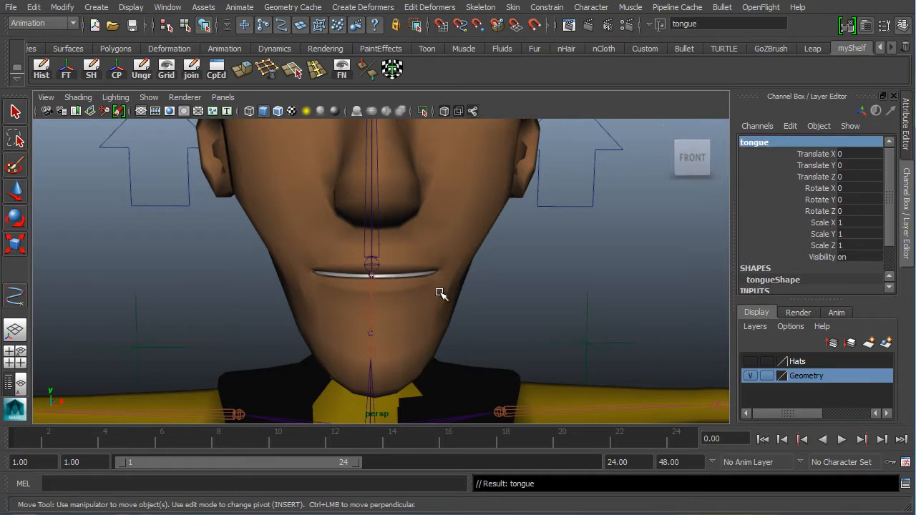
# Step: Switch to the side view of the character's head and save the scene, accepting the student version notice
pyautogui.keyDown('alt'); pyautogui.moveTo(440, 294); pyautogui.dragTo(355, 272); pyautogui.keyUp('alt')
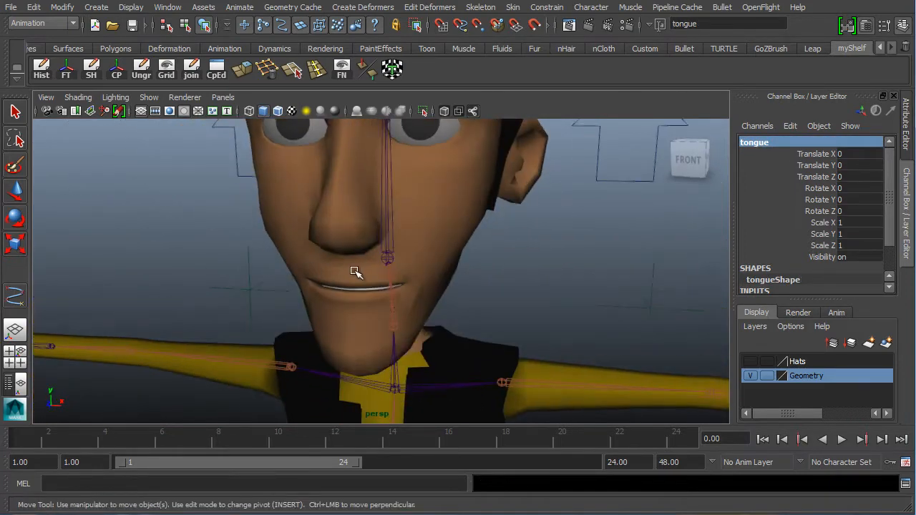
pyautogui.keyDown('alt'); pyautogui.moveTo(401, 268); pyautogui.dragTo(348, 327, button='right'); pyautogui.keyUp('alt')
pyautogui.keyDown('alt'); pyautogui.moveTo(348, 327); pyautogui.dragTo(311, 321); pyautogui.keyUp('alt')
pyautogui.keyDown('alt'); pyautogui.moveTo(501, 194); pyautogui.dragTo(532, 266, button='middle'); pyautogui.keyUp('alt')
pyautogui.keyDown('alt'); pyautogui.moveTo(531, 265); pyautogui.dragTo(414, 294, button='right'); pyautogui.keyUp('alt')
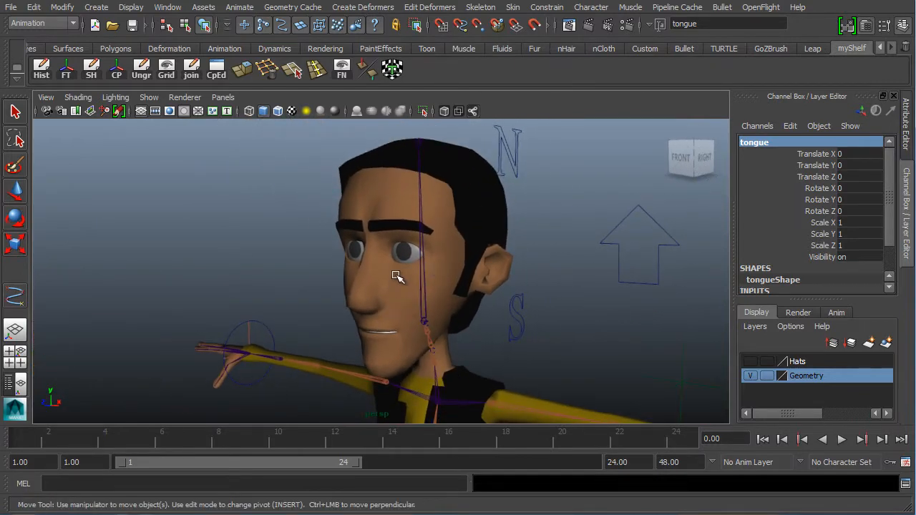
pyautogui.keyDown('alt'); pyautogui.moveTo(429, 348); pyautogui.dragTo(381, 301); pyautogui.keyUp('alt')
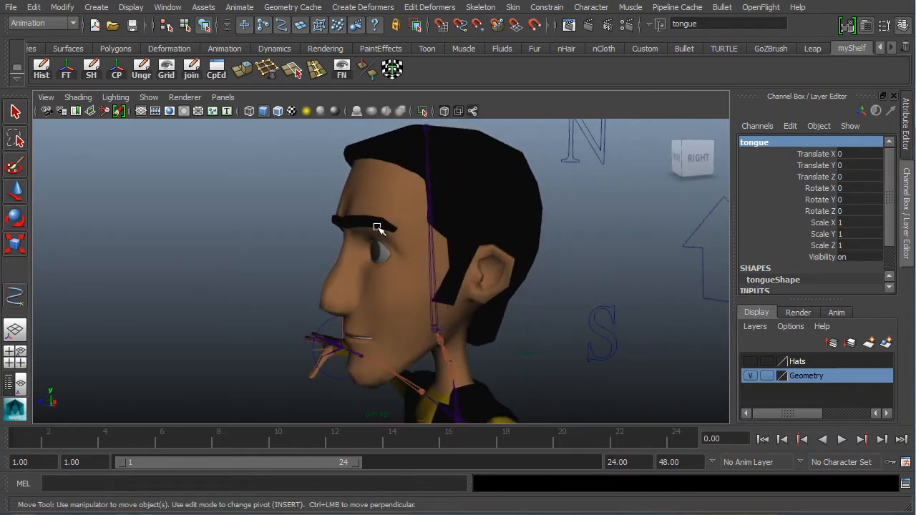
pyautogui.press('space')
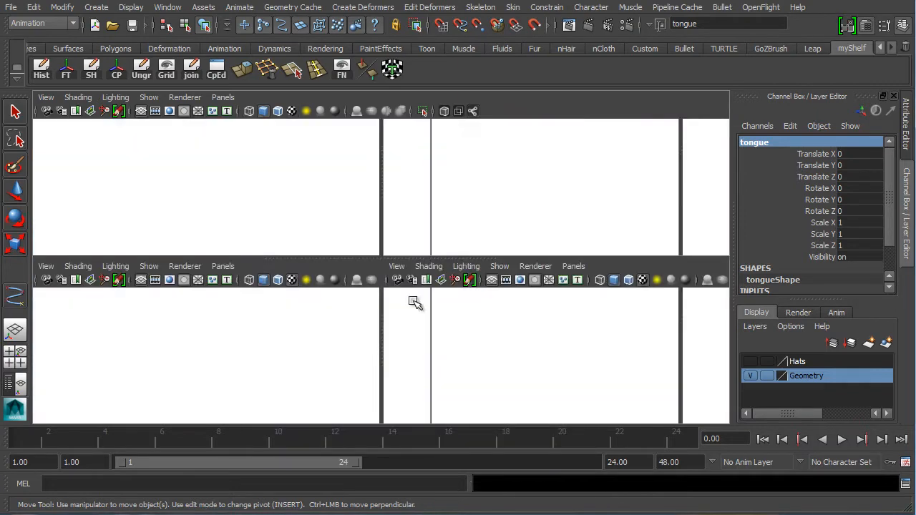
pyautogui.press('space')
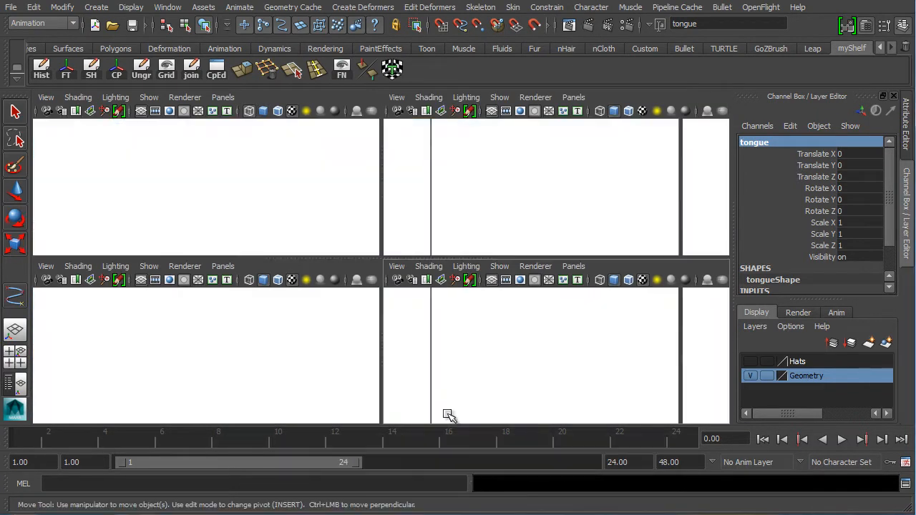
pyautogui.keyDown('alt'); pyautogui.moveTo(443, 415); pyautogui.dragTo(352, 370, button='middle'); pyautogui.keyUp('alt')
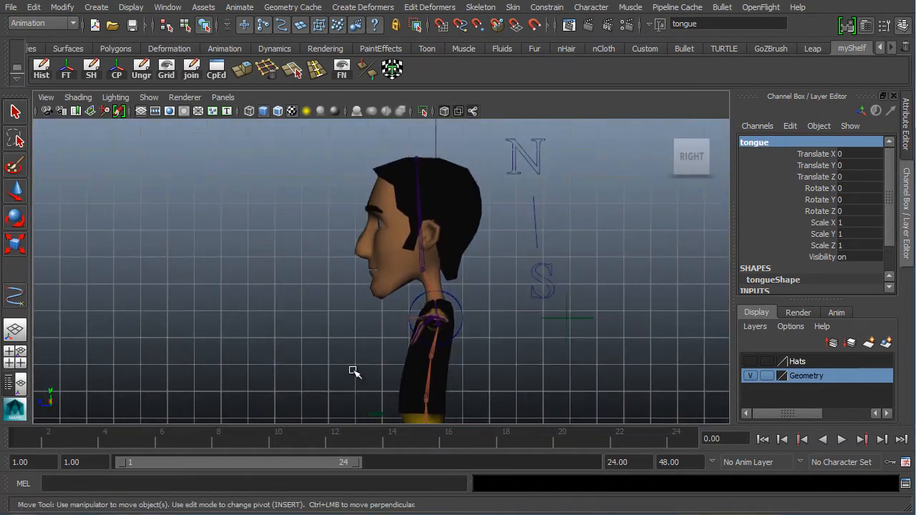
pyautogui.click(132, 26)
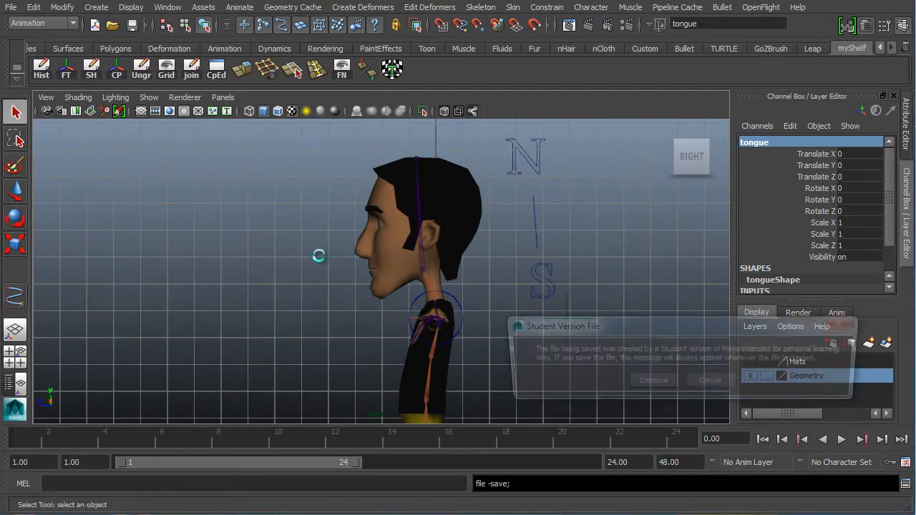
pyautogui.click(659, 381)
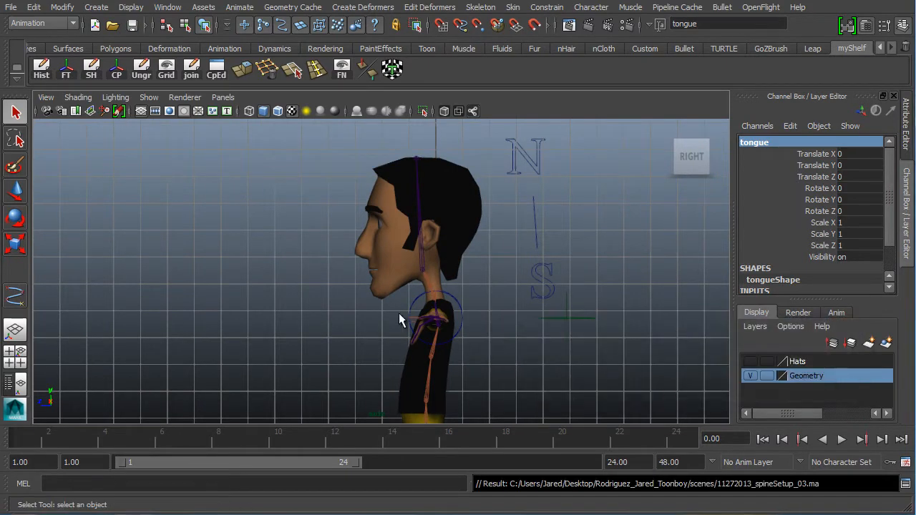
# Step: Place a single joint at the centre of the eye in the side view with the Joint Tool and rename it leftEyeJoint
pyautogui.keyDown('alt'); pyautogui.moveTo(342, 237); pyautogui.dragTo(379, 257, button='middle'); pyautogui.keyUp('alt')
pyautogui.keyDown('alt'); pyautogui.moveTo(390, 269); pyautogui.dragTo(549, 344, button='right'); pyautogui.keyUp('alt')
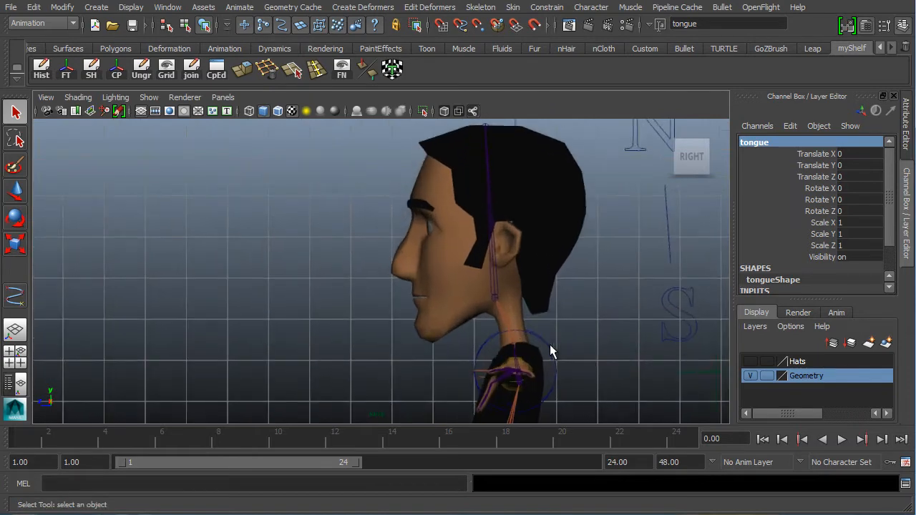
pyautogui.keyDown('alt'); pyautogui.moveTo(498, 328); pyautogui.dragTo(488, 330, button='middle'); pyautogui.keyUp('alt')
pyautogui.keyDown('alt'); pyautogui.moveTo(418, 335); pyautogui.dragTo(514, 336, button='right'); pyautogui.keyUp('alt')
pyautogui.keyDown('alt'); pyautogui.moveTo(386, 260); pyautogui.dragTo(491, 288, button='right'); pyautogui.keyUp('alt')
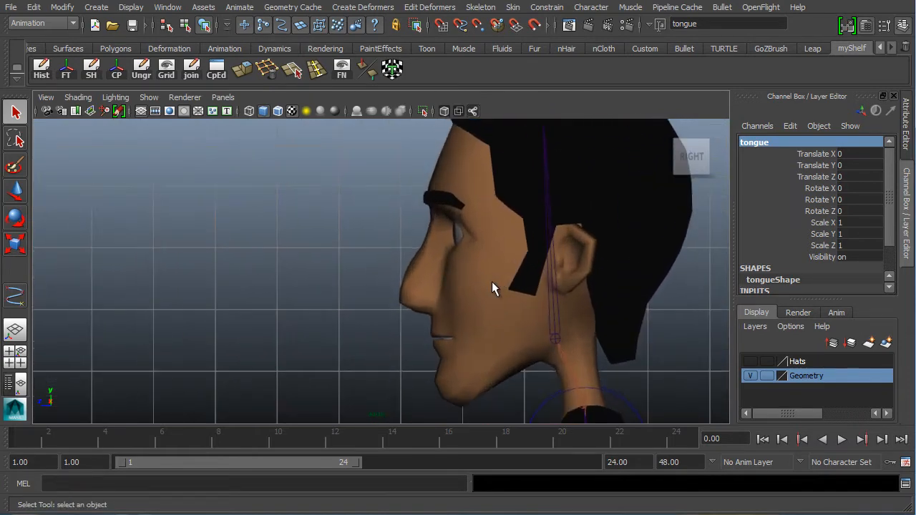
pyautogui.click(482, 8)
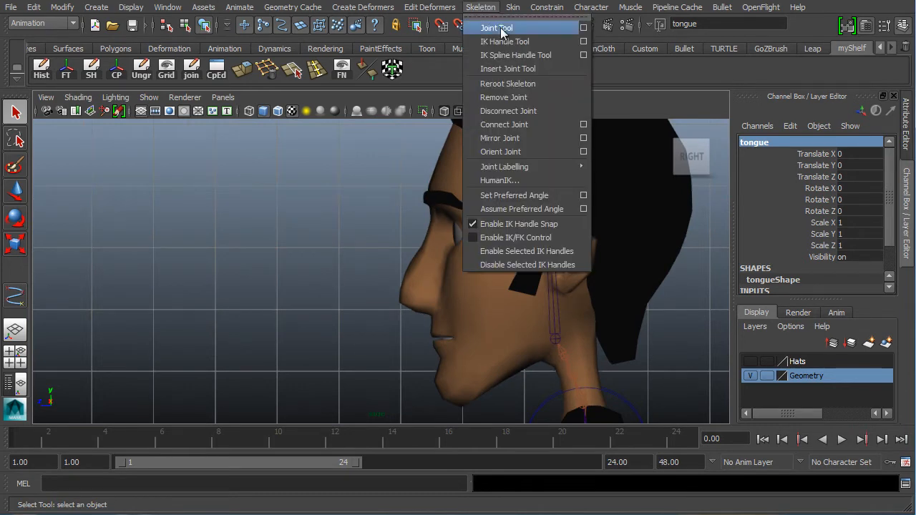
pyautogui.click(501, 29)
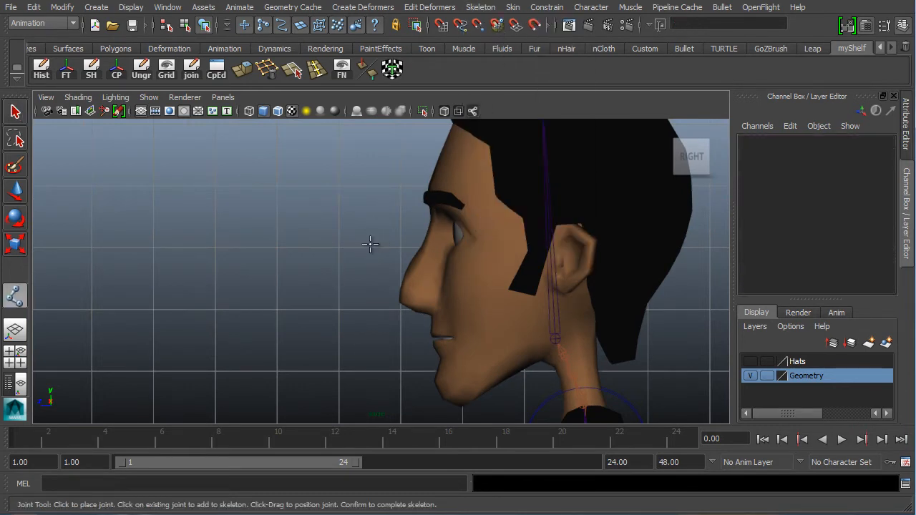
pyautogui.moveTo(337, 256); pyautogui.dragTo(465, 232)
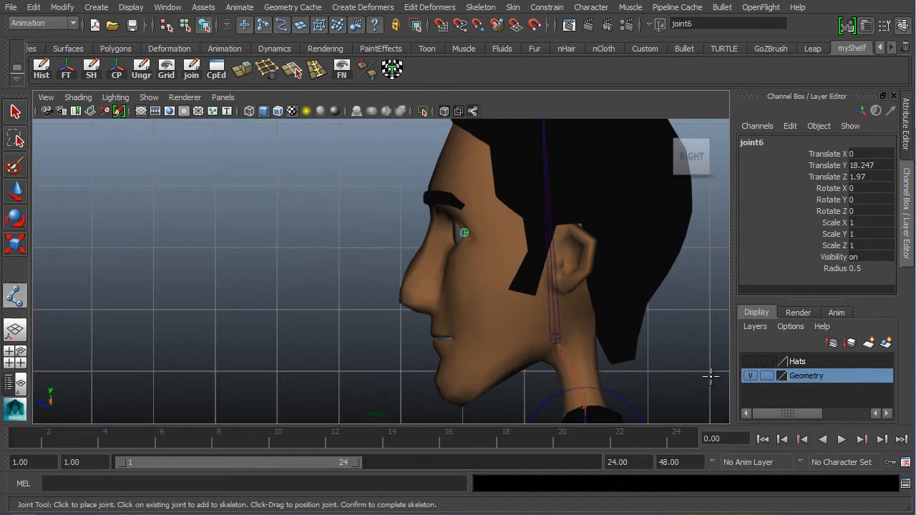
pyautogui.click(805, 142)
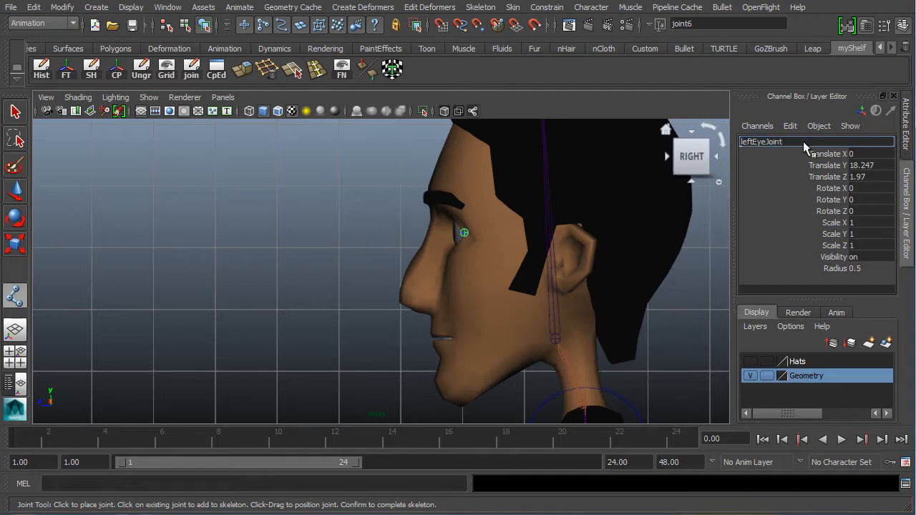
pyautogui.press('Return')
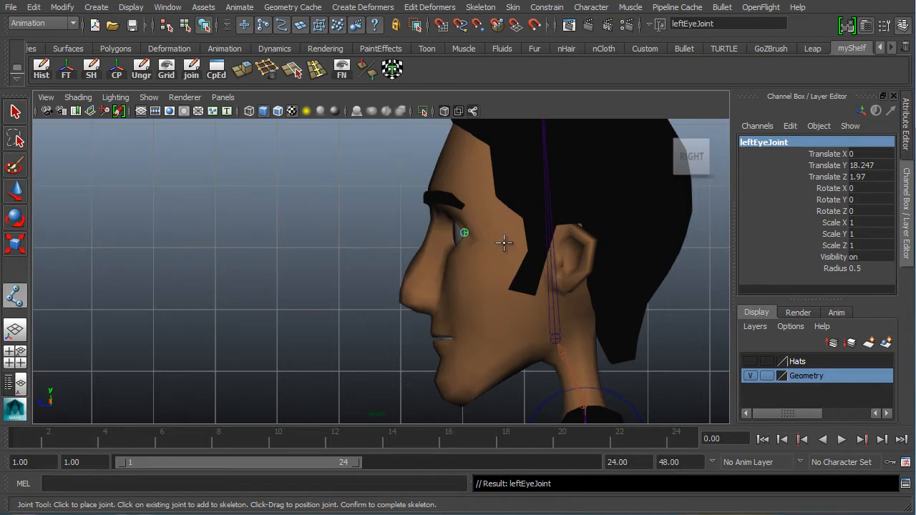
# Step: Return to the perspective view, check the eye joint's position from the front, and switch to the Select Tool
pyautogui.press('space')
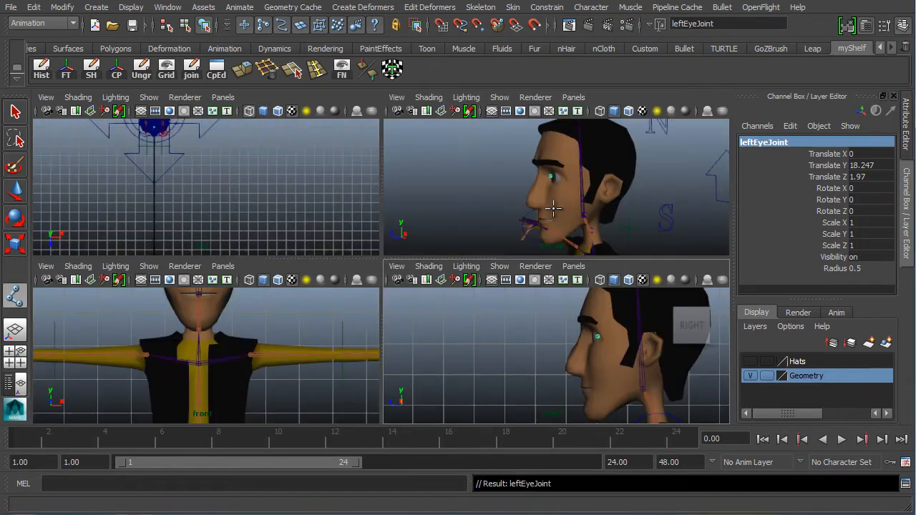
pyautogui.press('space')
pyautogui.keyDown('alt'); pyautogui.moveTo(477, 302); pyautogui.dragTo(597, 292); pyautogui.keyUp('alt')
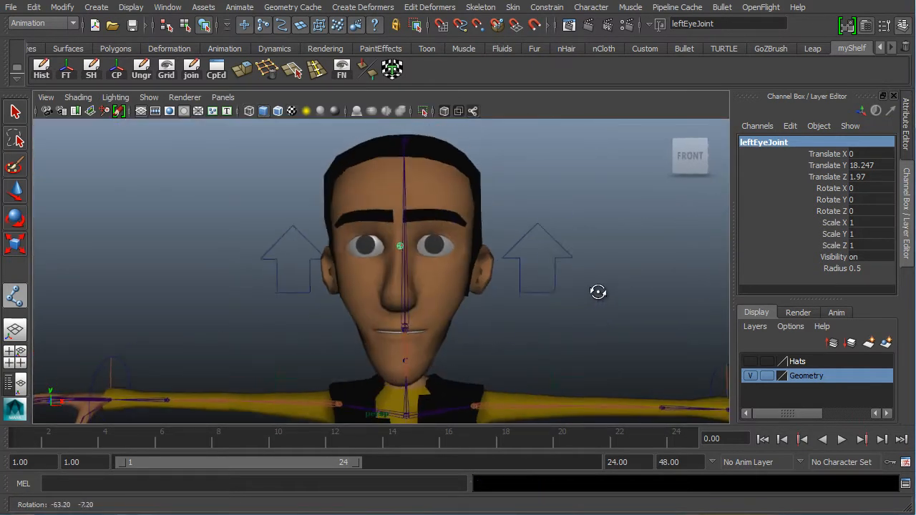
pyautogui.keyDown('alt'); pyautogui.moveTo(469, 299); pyautogui.dragTo(518, 360); pyautogui.keyUp('alt')
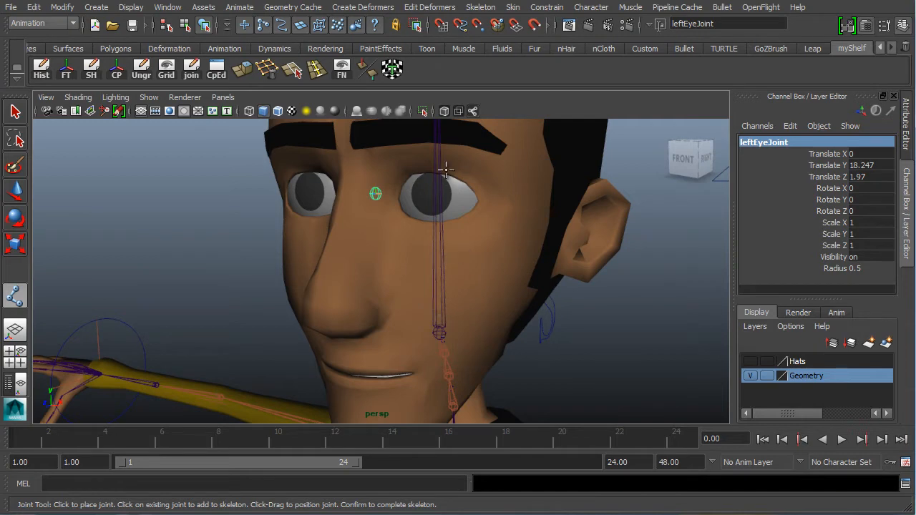
pyautogui.keyDown('alt'); pyautogui.moveTo(459, 290); pyautogui.dragTo(448, 351); pyautogui.keyUp('alt')
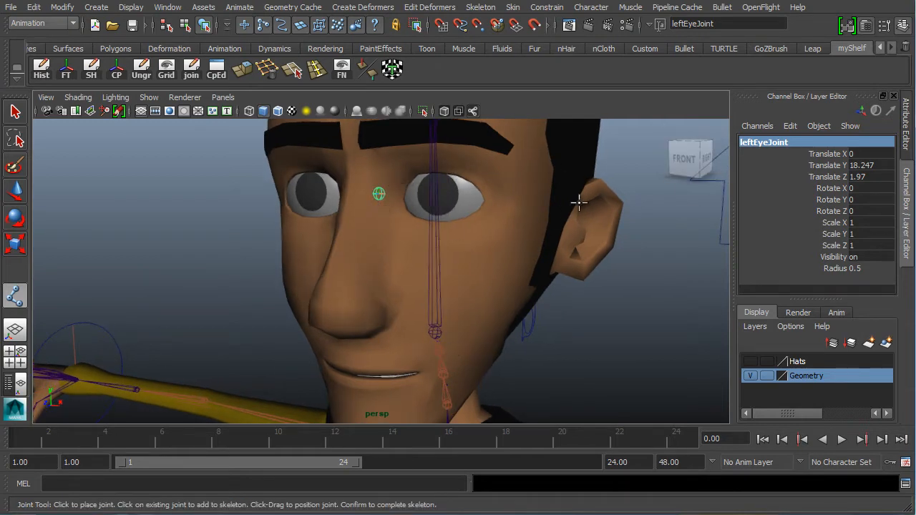
pyautogui.press('q')
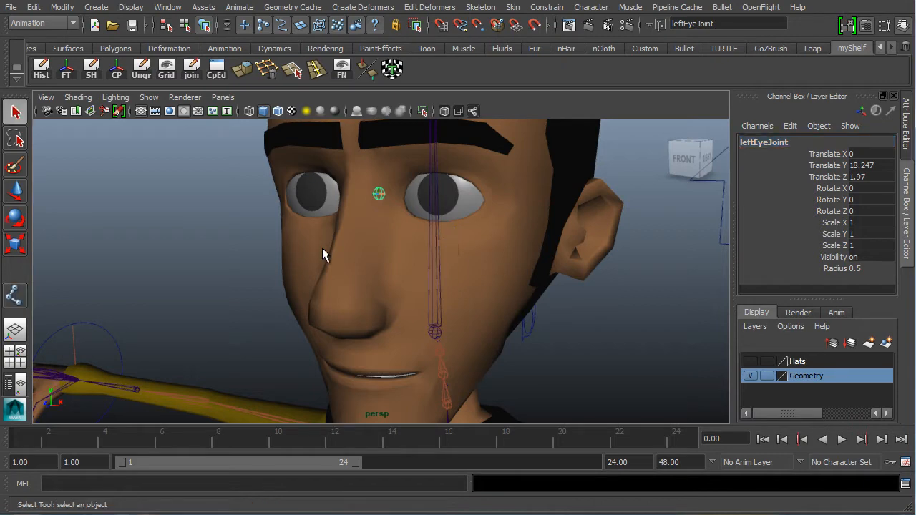
pyautogui.click(431, 317)
pyautogui.keyDown('alt'); pyautogui.moveTo(563, 311); pyautogui.dragTo(460, 300); pyautogui.keyUp('alt')
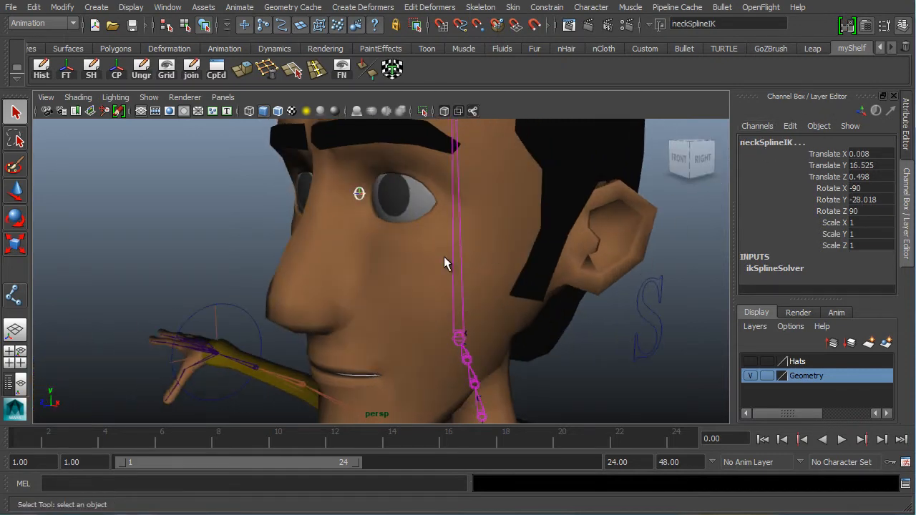
pyautogui.hotkey('ctrl', 'z')
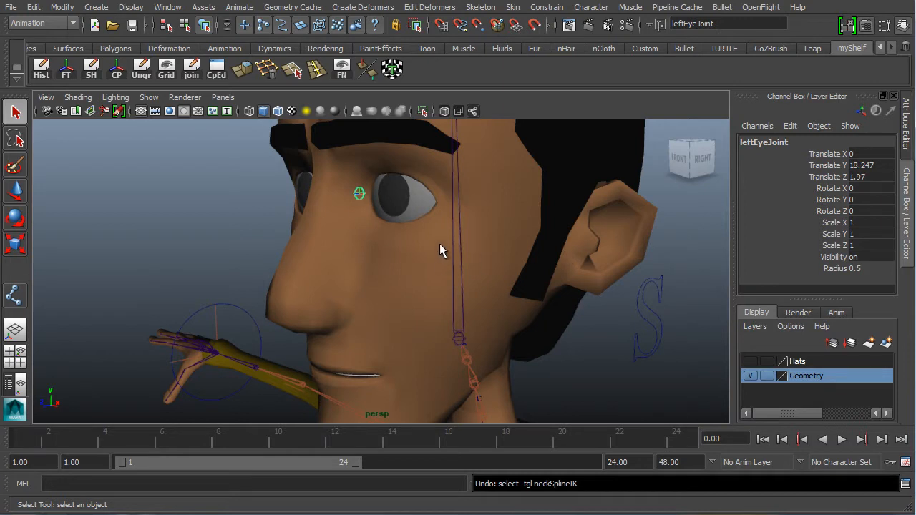
# Step: Select the long joint running up from the neck through the head and rename it headJoint
pyautogui.click(451, 242)
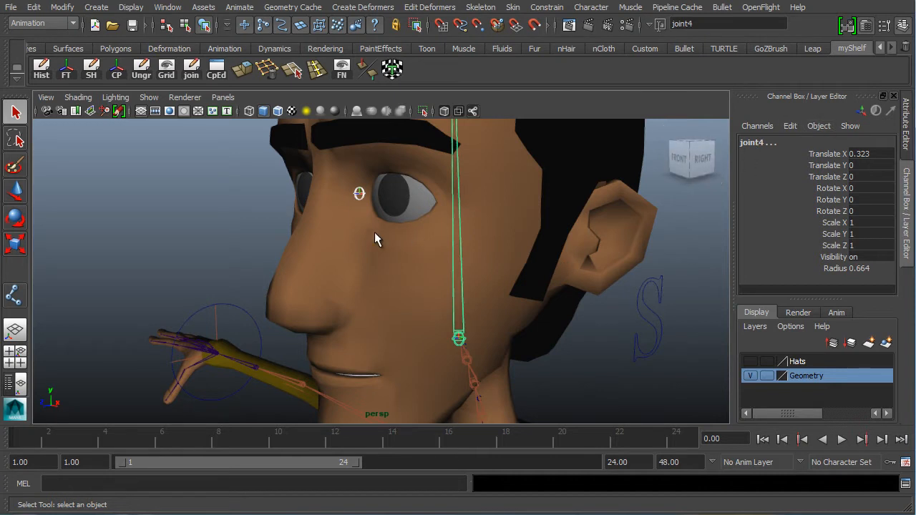
pyautogui.click(461, 299)
pyautogui.click(776, 143)
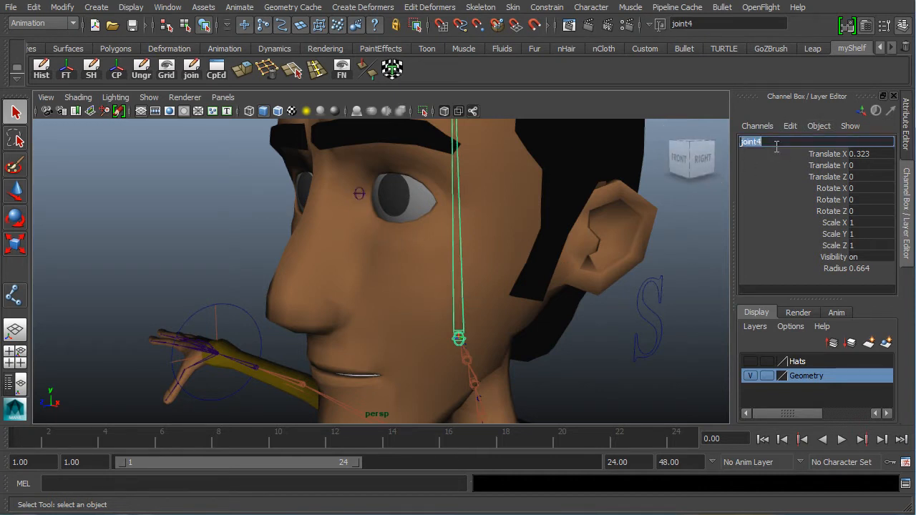
pyautogui.write('headJoint')
pyautogui.press('Return')
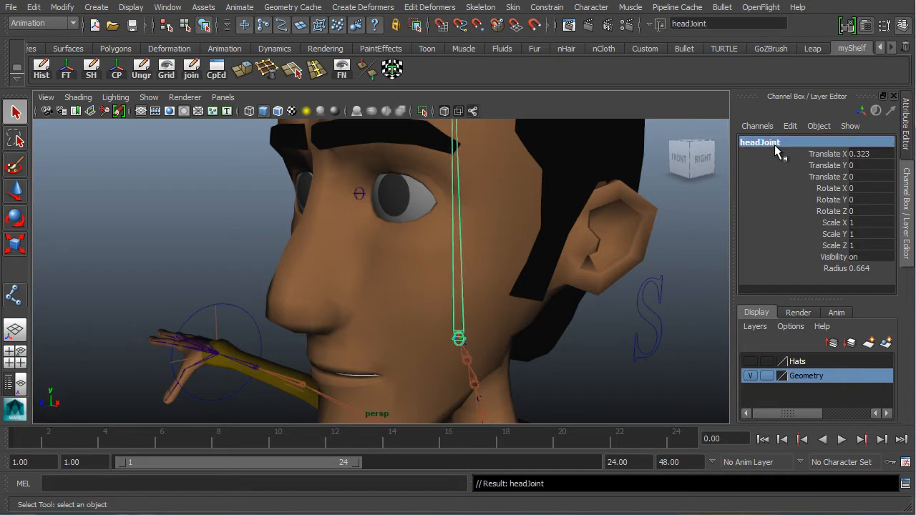
# Step: Parent leftEyeJoint to headJoint and check where it sits relative to the two eyes
pyautogui.click(359, 194)
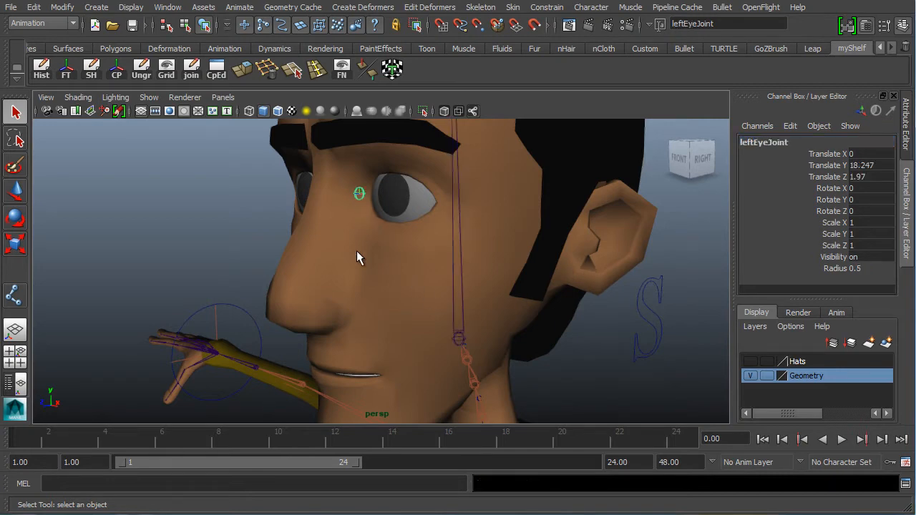
pyautogui.click(461, 277)
pyautogui.press('Down')
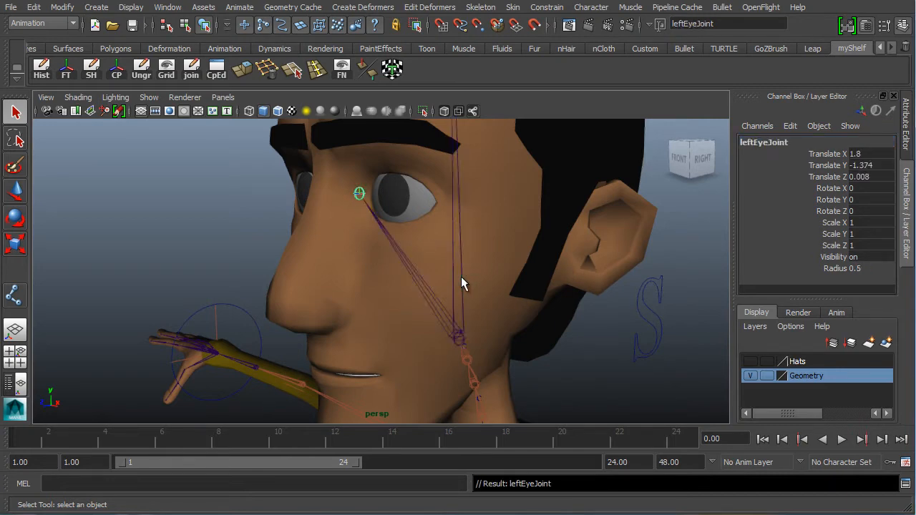
pyautogui.keyDown('alt'); pyautogui.moveTo(393, 245); pyautogui.dragTo(403, 217); pyautogui.keyUp('alt')
pyautogui.keyDown('alt'); pyautogui.moveTo(425, 294); pyautogui.dragTo(445, 283, button='right'); pyautogui.keyUp('alt')
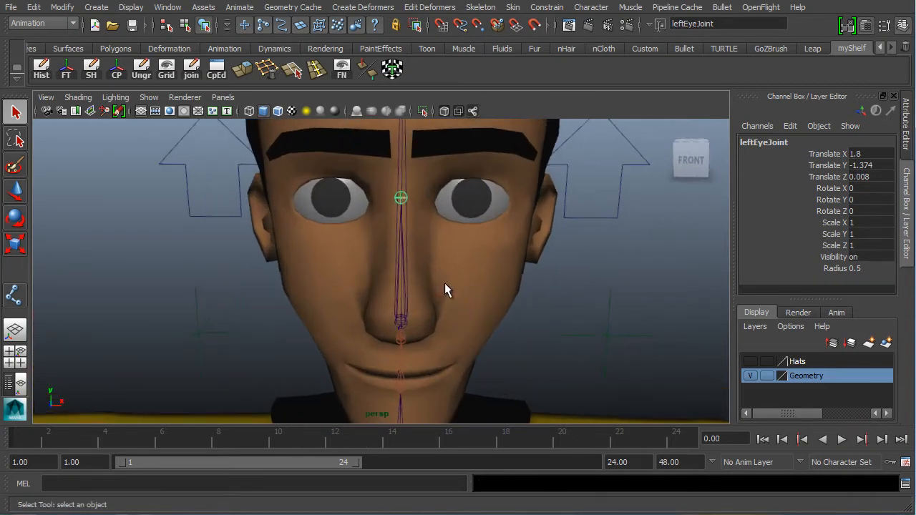
pyautogui.keyDown('alt'); pyautogui.moveTo(444, 282); pyautogui.dragTo(399, 279); pyautogui.keyUp('alt')
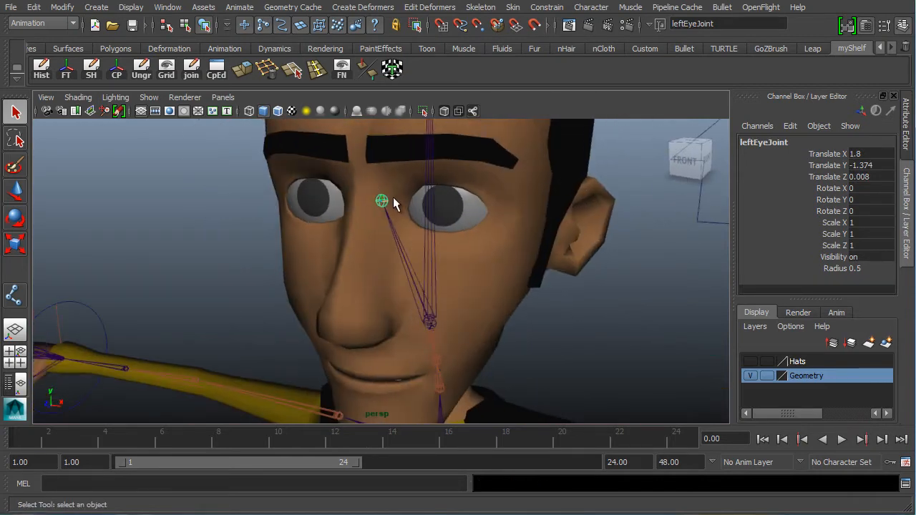
pyautogui.keyDown('alt'); pyautogui.moveTo(385, 207); pyautogui.dragTo(450, 227); pyautogui.keyUp('alt')
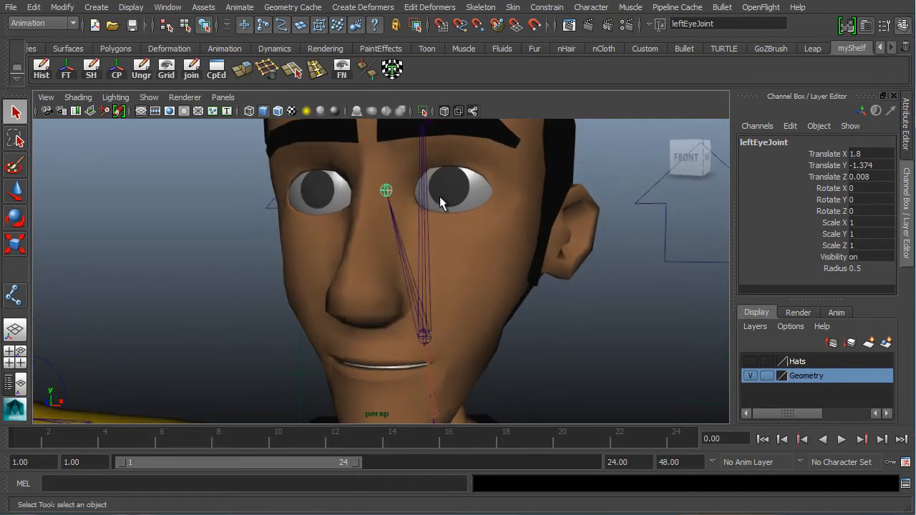
pyautogui.keyDown('alt'); pyautogui.moveTo(427, 274); pyautogui.dragTo(393, 213); pyautogui.keyUp('alt')
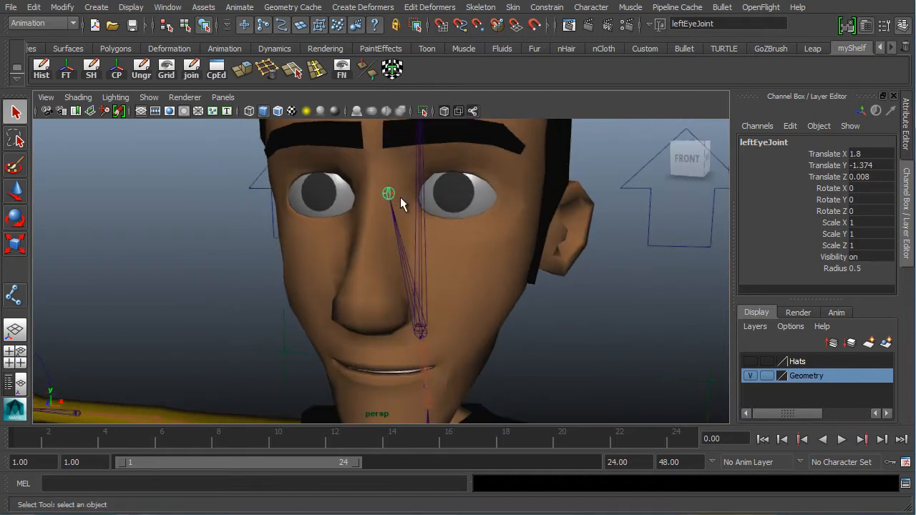
pyautogui.keyDown('alt'); pyautogui.moveTo(409, 231); pyautogui.dragTo(427, 241); pyautogui.keyUp('alt')
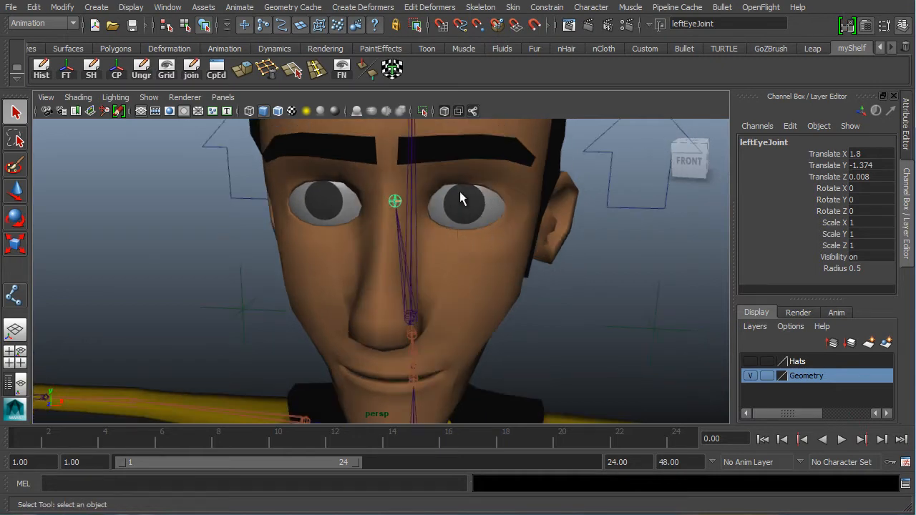
# Step: Select the leftEye mesh, display the scene in wireframe with the Move Tool active, and center the mesh's pivot
pyautogui.click(465, 211)
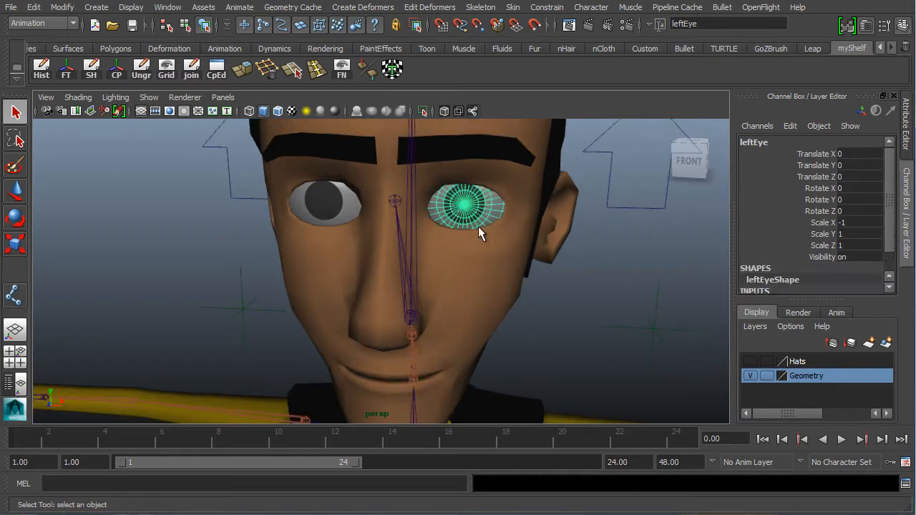
pyautogui.keyDown('alt'); pyautogui.moveTo(477, 227); pyautogui.dragTo(442, 254); pyautogui.keyUp('alt')
pyautogui.press('e')
pyautogui.keyDown('alt'); pyautogui.moveTo(482, 287); pyautogui.dragTo(368, 249); pyautogui.keyUp('alt')
pyautogui.keyDown('alt'); pyautogui.moveTo(374, 208); pyautogui.dragTo(533, 258); pyautogui.keyUp('alt')
pyautogui.press('w')
pyautogui.press('4')
pyautogui.click(62, 8)
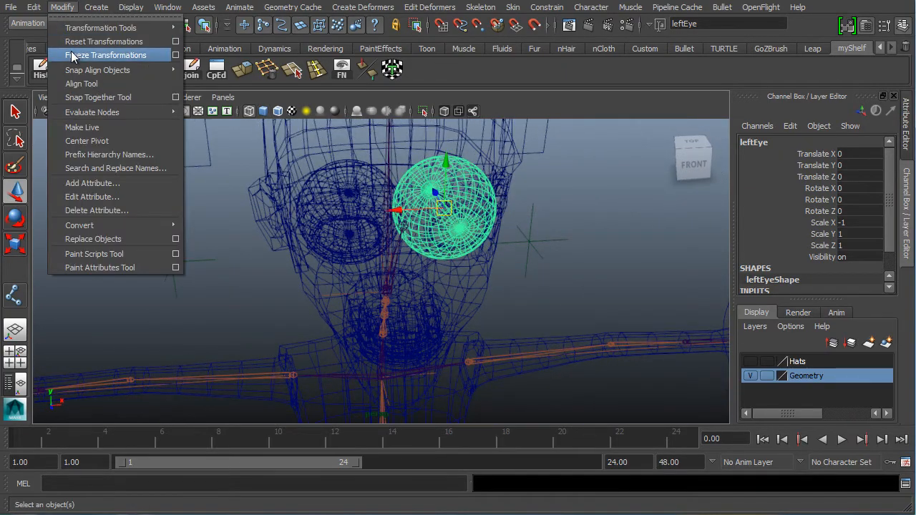
pyautogui.click(91, 140)
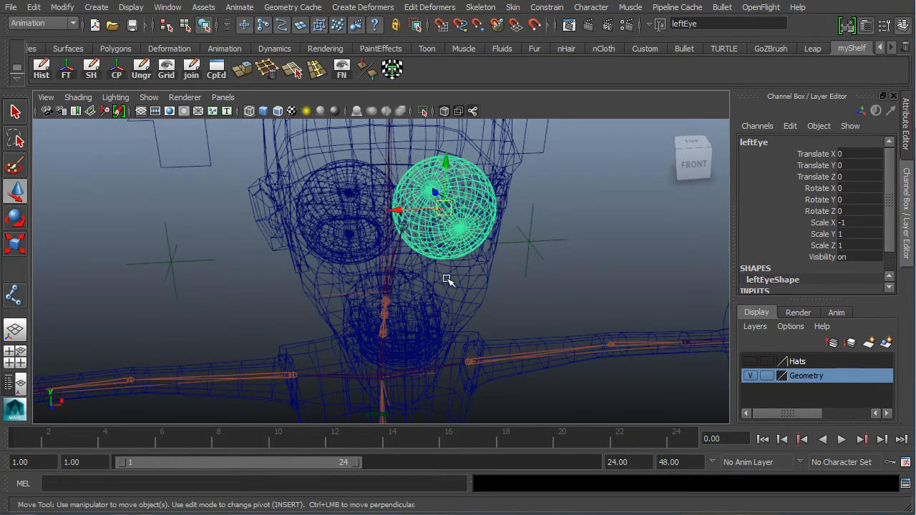
# Step: Compare the pivot positions of the leftEye and rightEye meshes in wireframe and return to shaded display
pyautogui.keyDown('alt'); pyautogui.moveTo(446, 279); pyautogui.dragTo(419, 293); pyautogui.keyUp('alt')
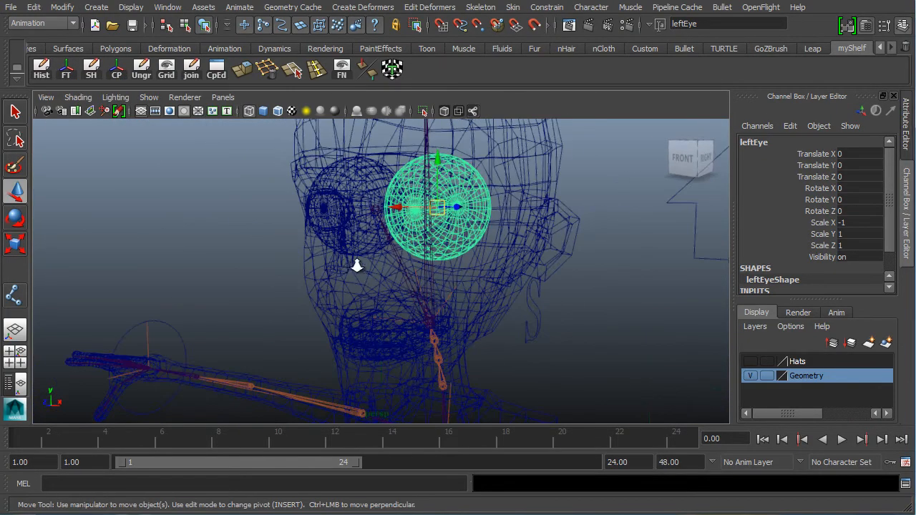
pyautogui.keyDown('alt'); pyautogui.moveTo(353, 265); pyautogui.dragTo(455, 262); pyautogui.keyUp('alt')
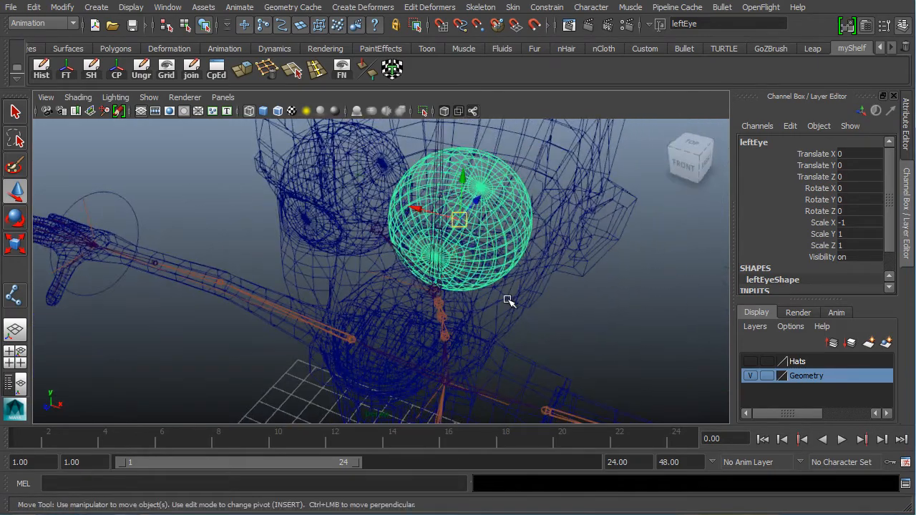
pyautogui.keyDown('alt'); pyautogui.moveTo(508, 299); pyautogui.dragTo(493, 298); pyautogui.keyUp('alt')
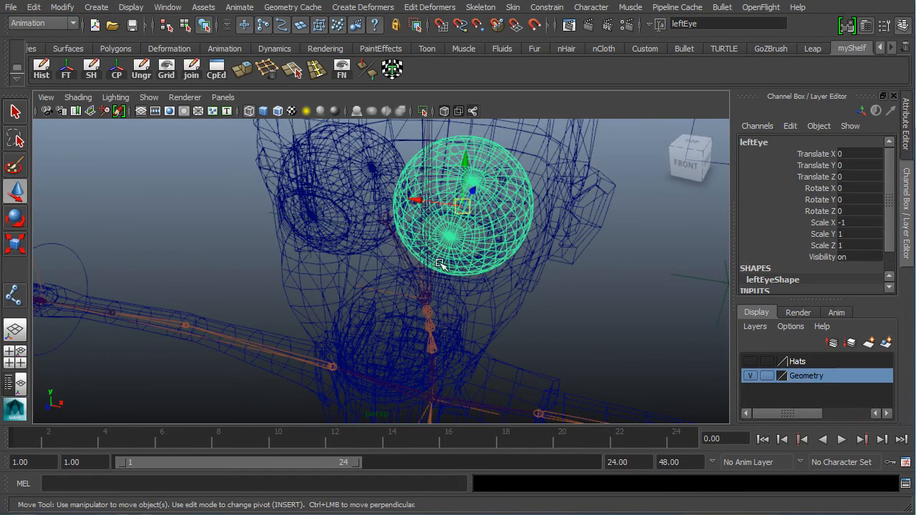
pyautogui.keyDown('alt'); pyautogui.moveTo(444, 266); pyautogui.dragTo(351, 253); pyautogui.keyUp('alt')
pyautogui.click(322, 214)
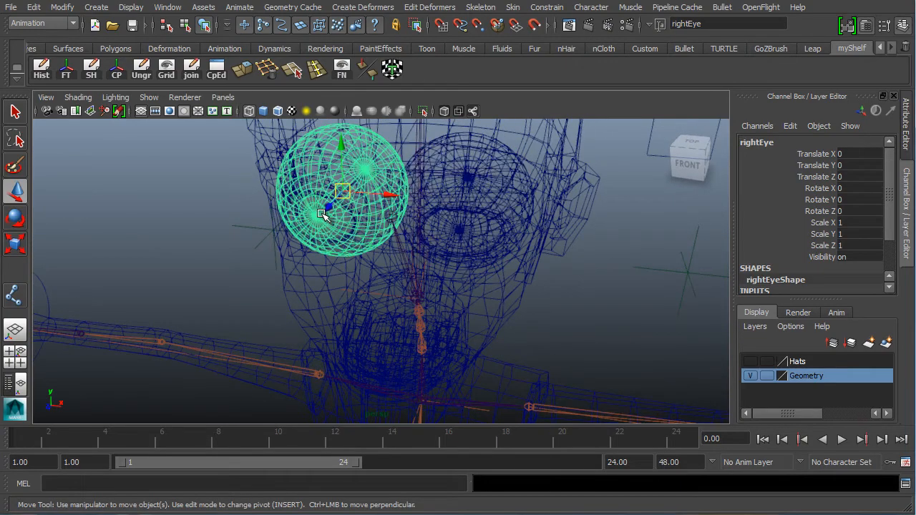
pyautogui.press('5')
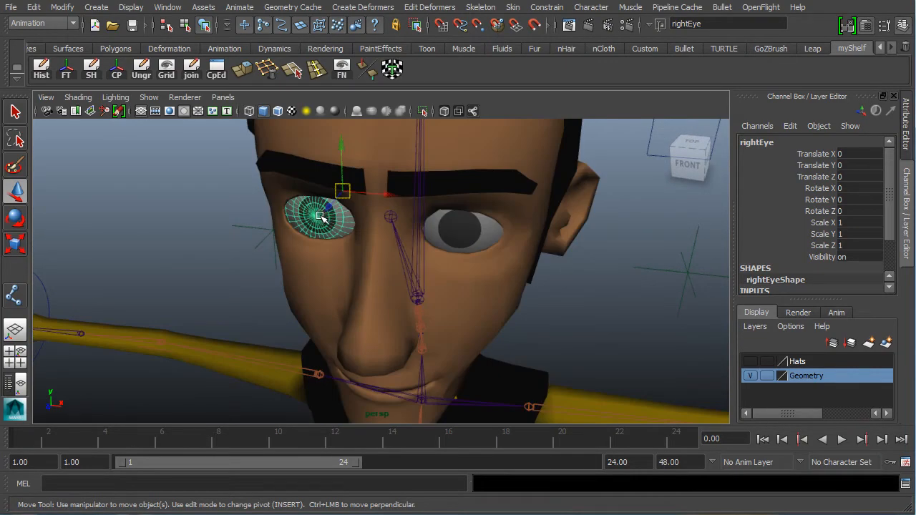
pyautogui.keyDown('alt'); pyautogui.moveTo(307, 262); pyautogui.dragTo(417, 303); pyautogui.keyUp('alt')
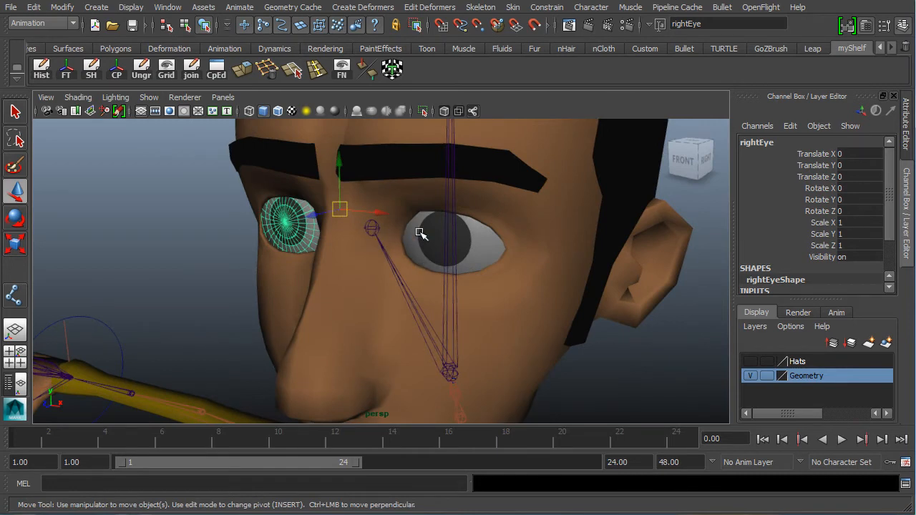
# Step: Point-constrain leftEyeJoint to the leftEye mesh on all axes with Maintain offset off, and check the joint's new position
pyautogui.press('q')
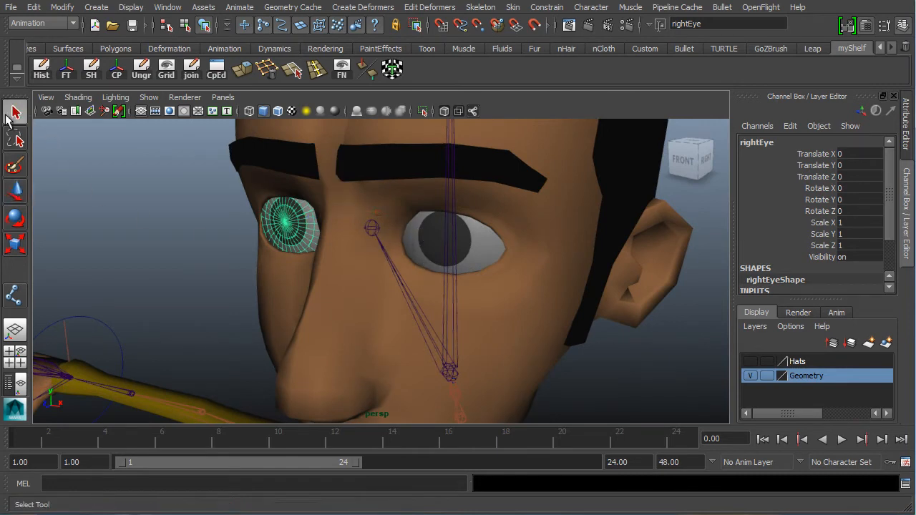
pyautogui.click(437, 243)
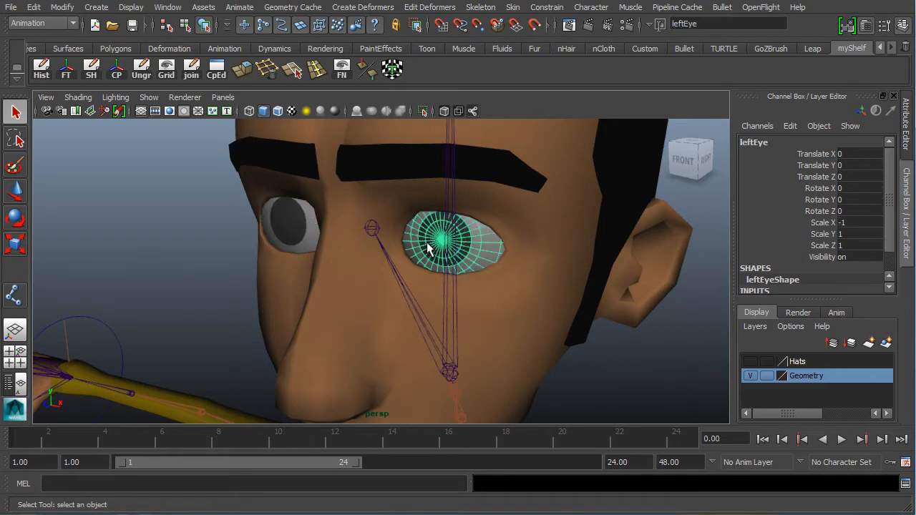
pyautogui.click(372, 226)
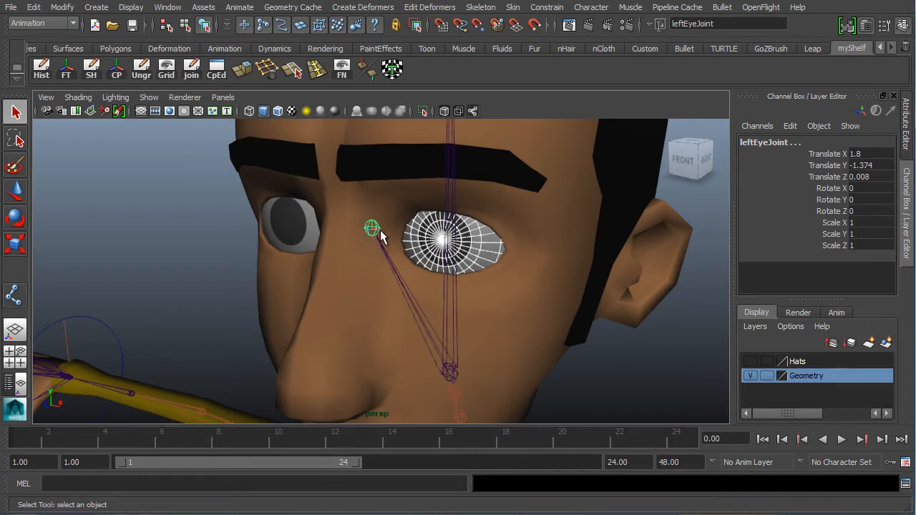
pyautogui.click(555, 8)
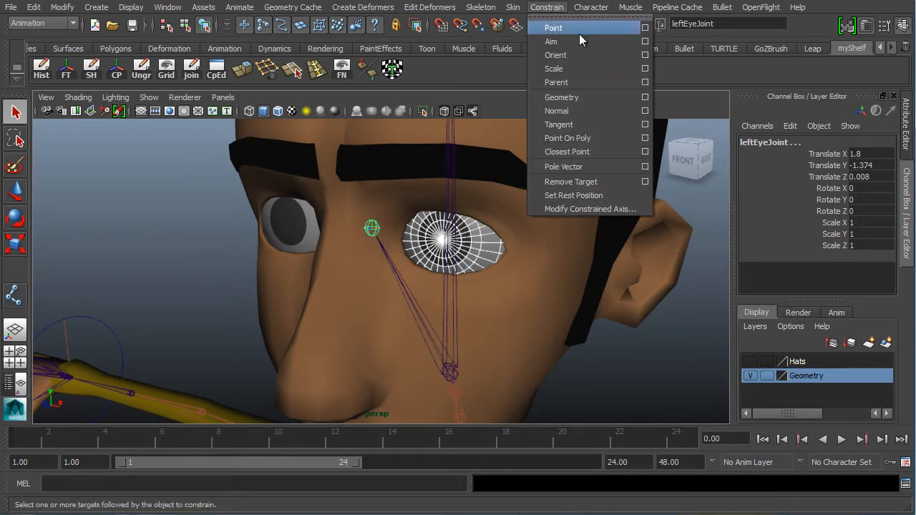
pyautogui.click(645, 29)
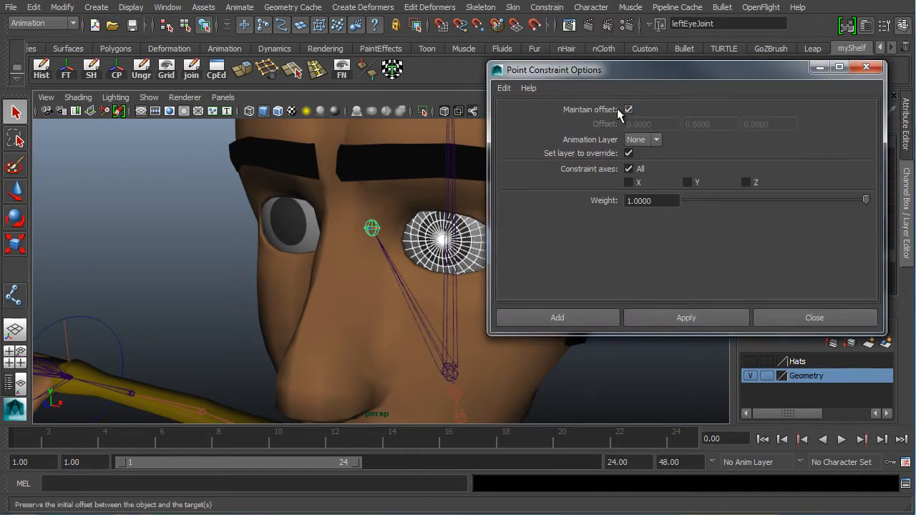
pyautogui.click(628, 109)
pyautogui.click(628, 109)
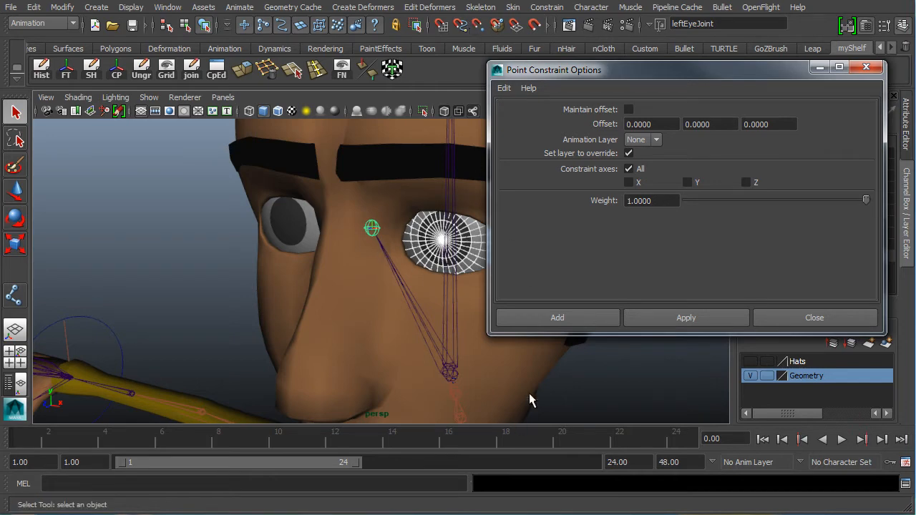
pyautogui.moveTo(640, 70); pyautogui.dragTo(798, 59)
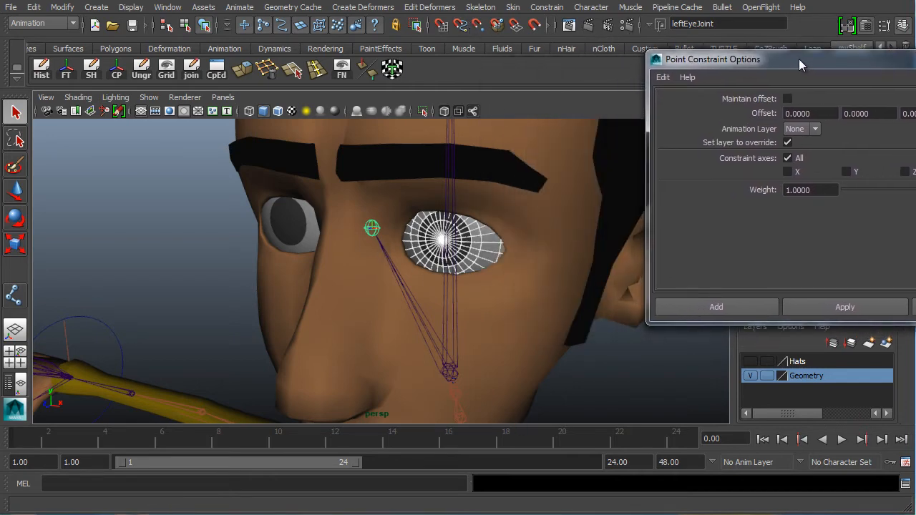
pyautogui.click(713, 302)
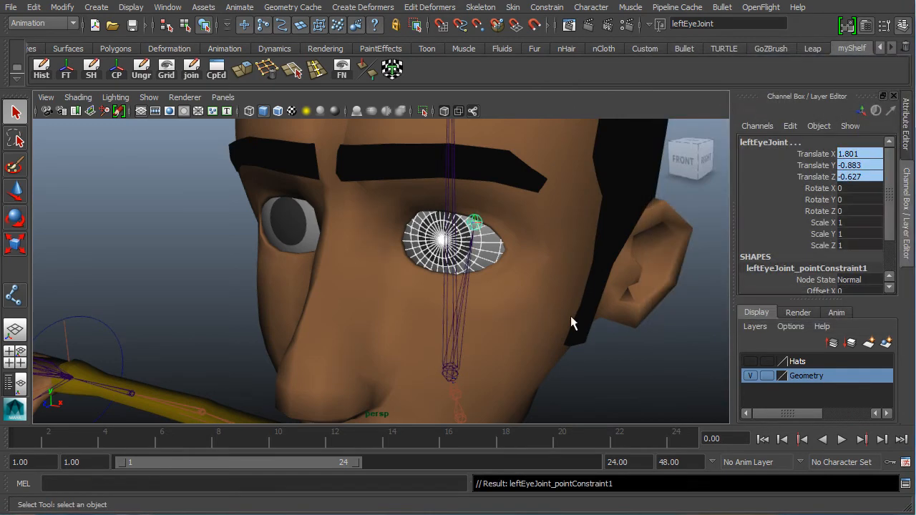
pyautogui.keyDown('alt'); pyautogui.moveTo(571, 316); pyautogui.dragTo(552, 302); pyautogui.keyUp('alt')
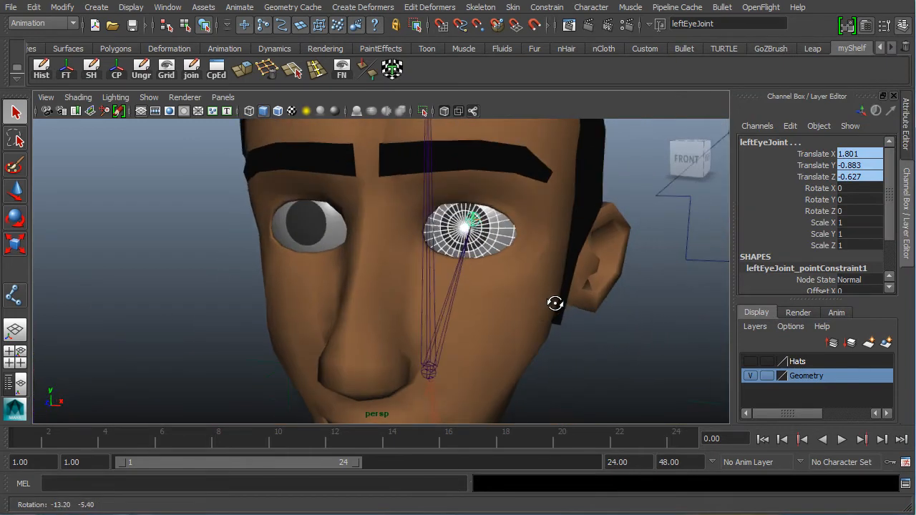
pyautogui.keyDown('alt'); pyautogui.moveTo(468, 256); pyautogui.dragTo(399, 249); pyautogui.keyUp('alt')
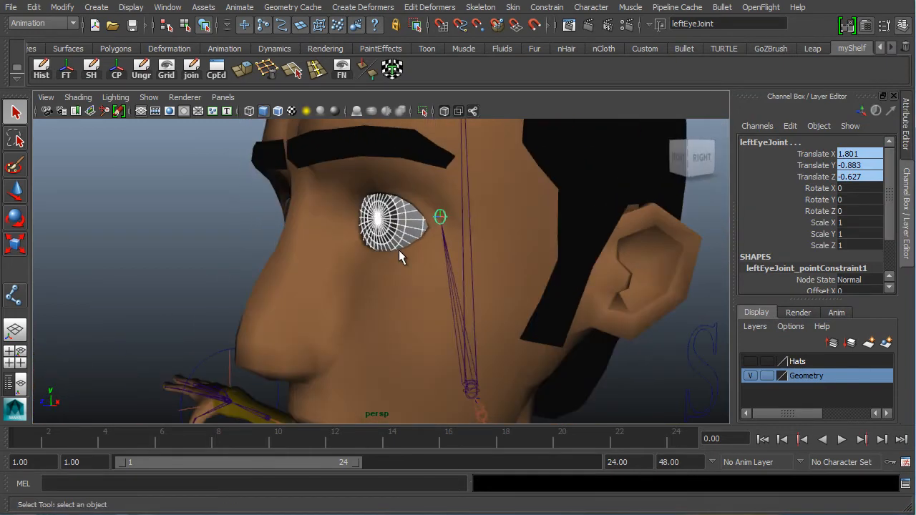
# Step: Select only leftEyeJoint and reveal it under headJoint in the Outliner's hierarchy
pyautogui.click(443, 216)
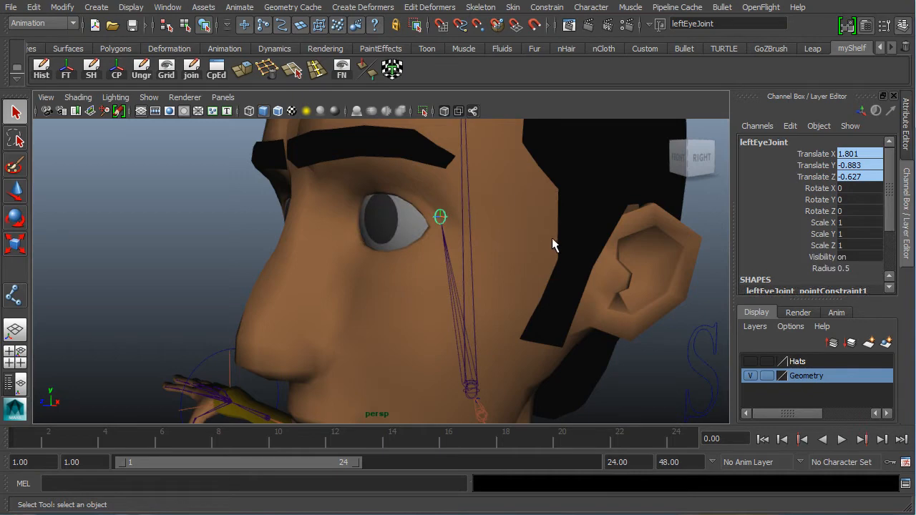
pyautogui.click(166, 7)
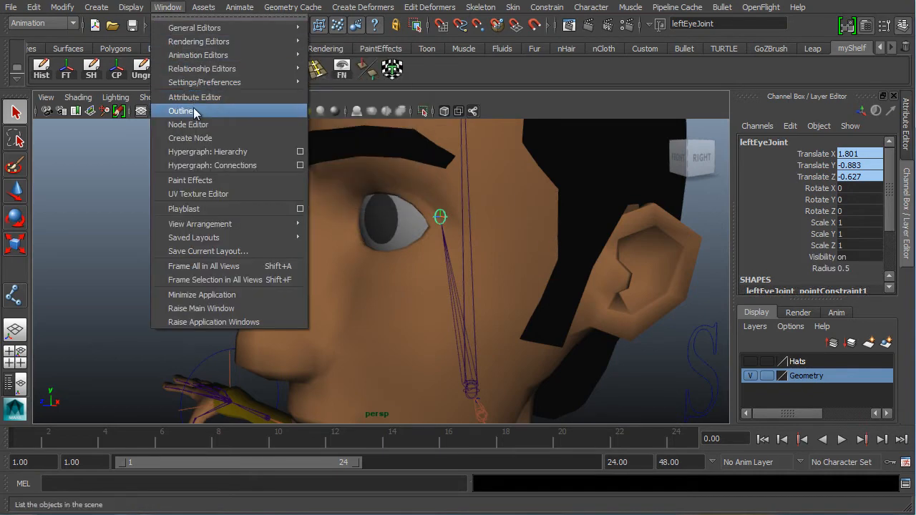
pyautogui.click(231, 111)
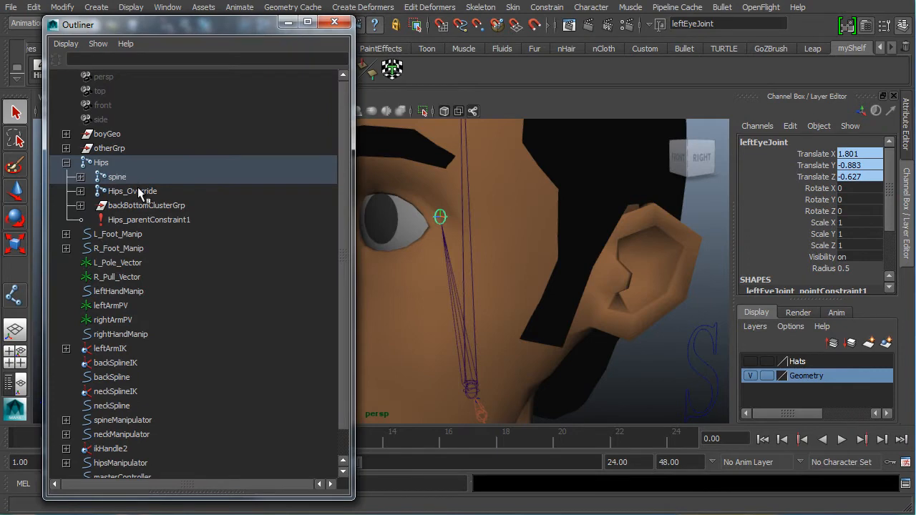
pyautogui.press('f')
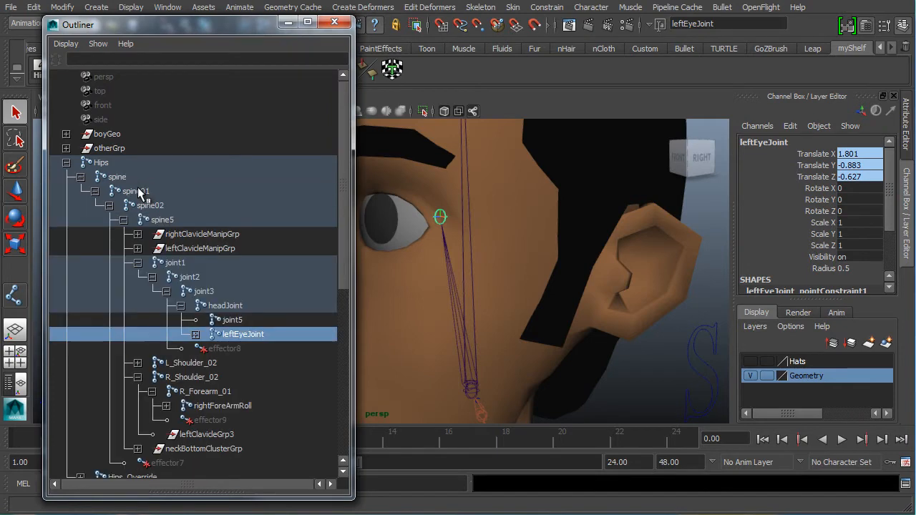
# Step: Delete the point constraint under leftEyeJoint in the Outliner, then minimize the Outliner
pyautogui.click(195, 334)
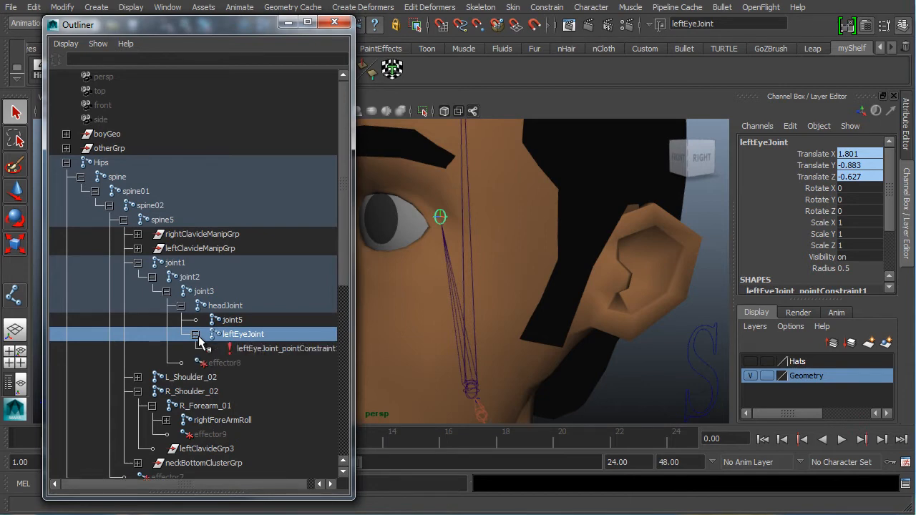
pyautogui.click(258, 349)
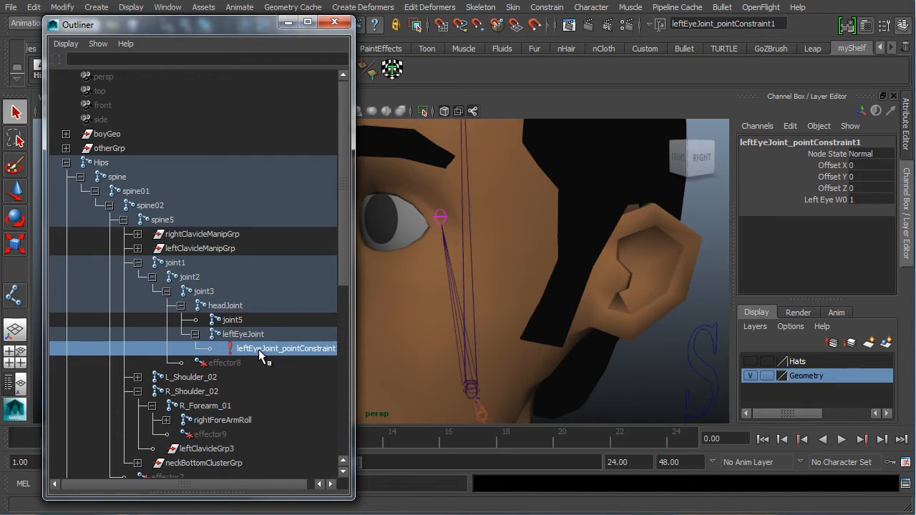
pyautogui.press('Delete')
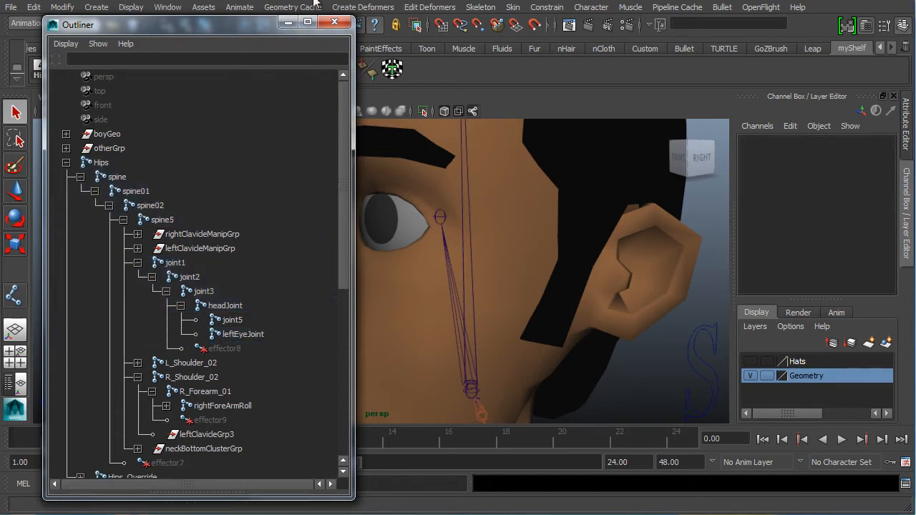
pyautogui.click(288, 22)
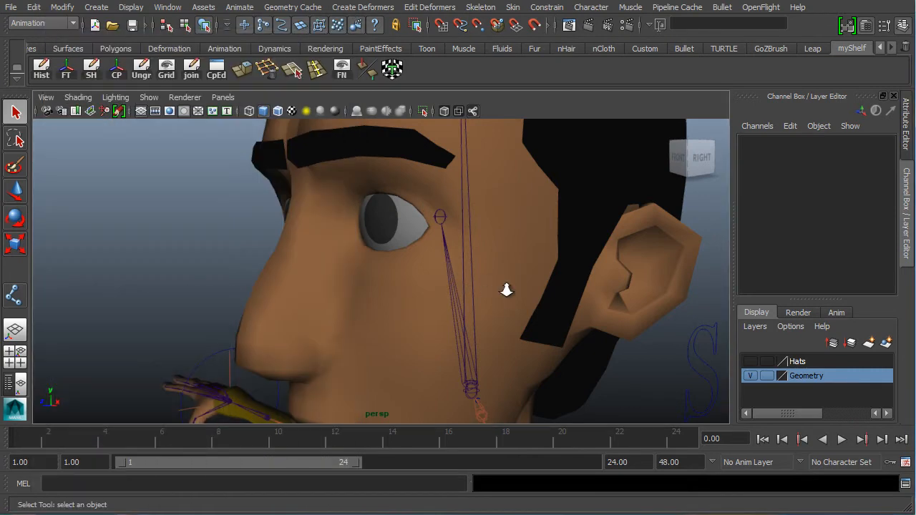
# Step: Select leftEyeJoint at the character's left eye, freeze its transformations and delete its construction history
pyautogui.keyDown('alt'); pyautogui.moveTo(501, 289); pyautogui.dragTo(442, 284); pyautogui.keyUp('alt')
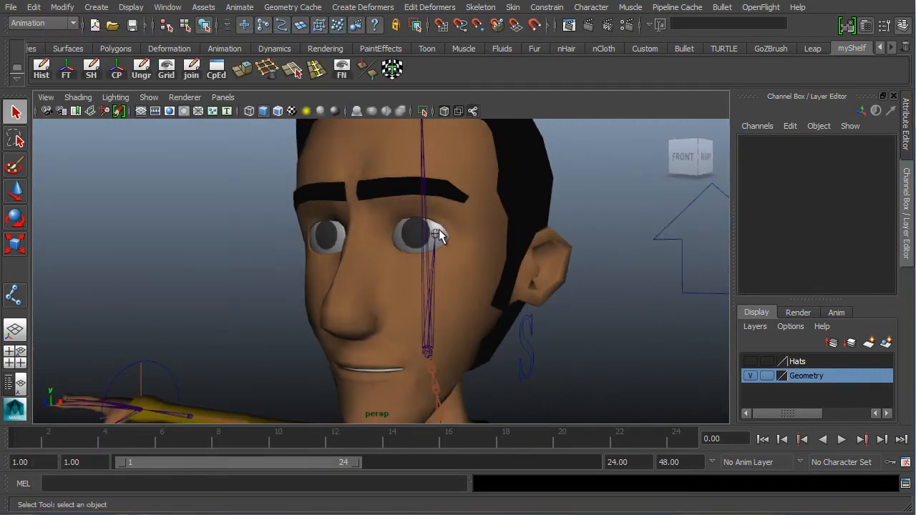
pyautogui.click(436, 233)
pyautogui.keyDown('alt'); pyautogui.moveTo(424, 333); pyautogui.dragTo(463, 338); pyautogui.keyUp('alt')
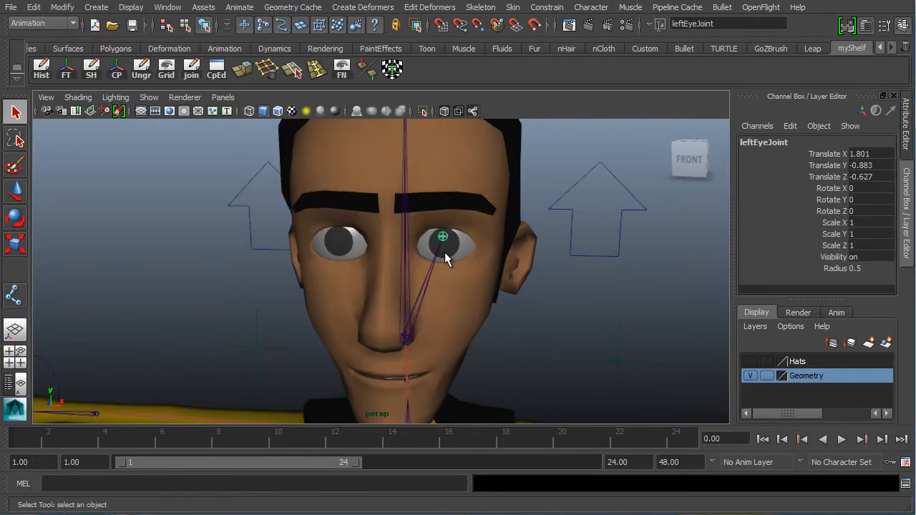
pyautogui.keyDown('alt'); pyautogui.moveTo(354, 254); pyautogui.dragTo(453, 256, button='right'); pyautogui.keyUp('alt')
pyautogui.moveTo(453, 256)
pyautogui.keyDown('alt'); pyautogui.mouseDown()
pyautogui.moveTo(435, 251)
pyautogui.moveTo(455, 254)
pyautogui.mouseUp(); pyautogui.keyUp('alt')
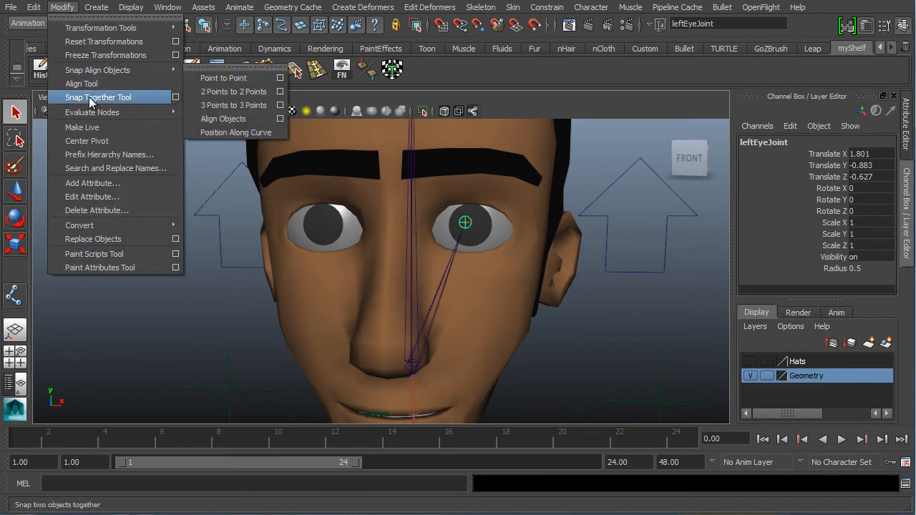
pyautogui.click(94, 55)
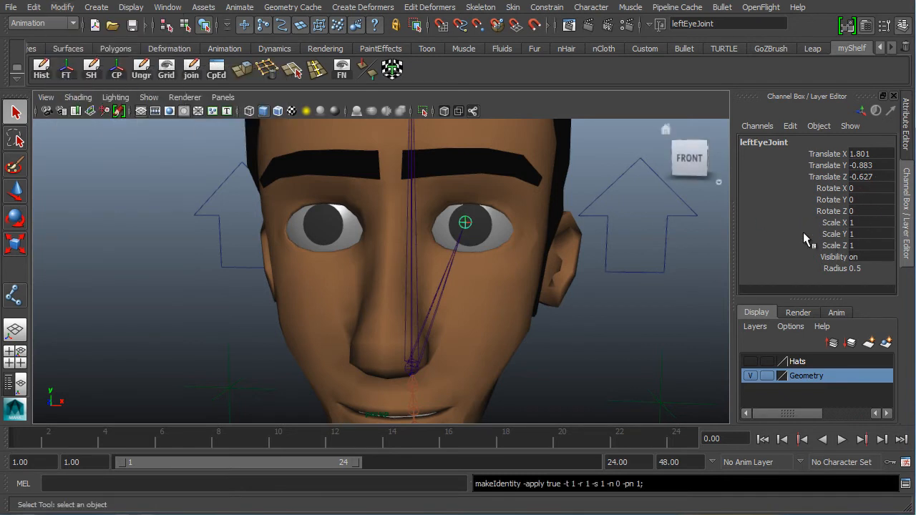
pyautogui.click(34, 7)
pyautogui.moveTo(97, 159)
pyautogui.click(215, 163)
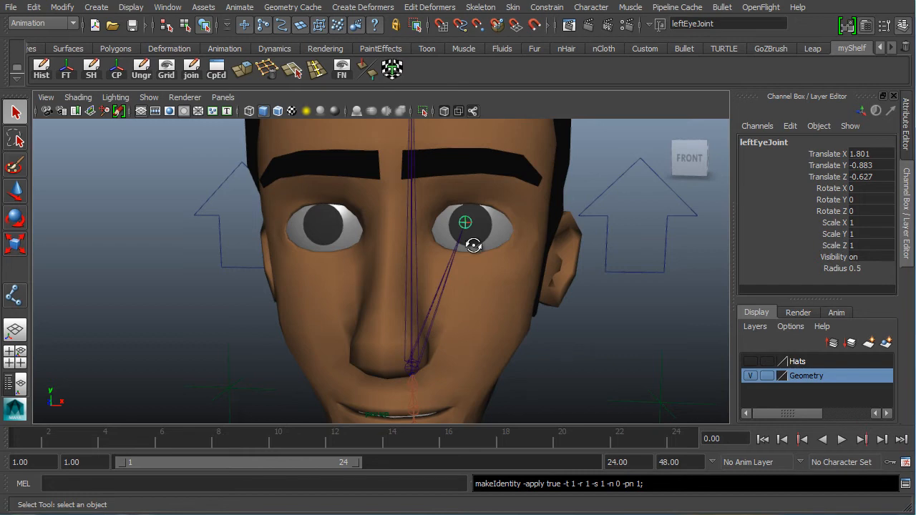
# Step: Mirror leftEyeJoint across YZ with the Behavior function, replacing "left" with "right" in the duplicated joint's name
pyautogui.keyDown('alt'); pyautogui.moveTo(470, 245); pyautogui.dragTo(464, 278); pyautogui.keyUp('alt')
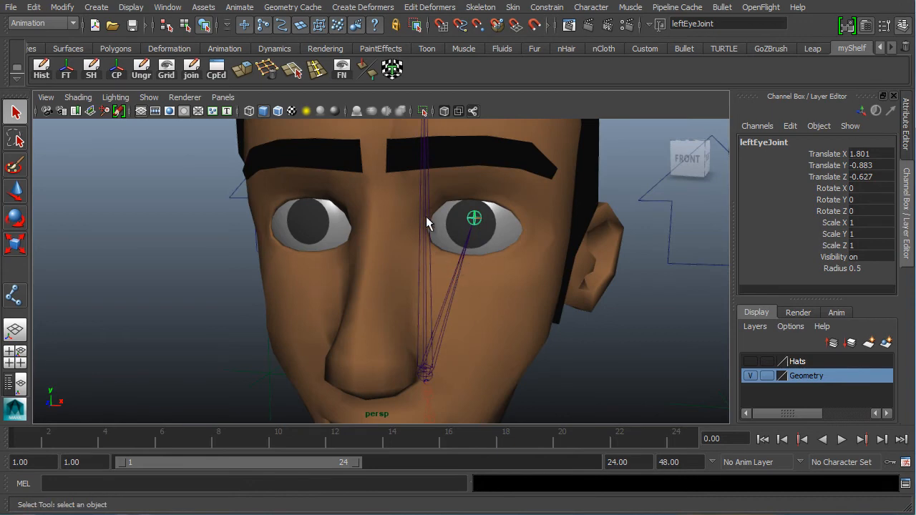
pyautogui.keyDown('alt'); pyautogui.moveTo(395, 247); pyautogui.dragTo(442, 254); pyautogui.keyUp('alt')
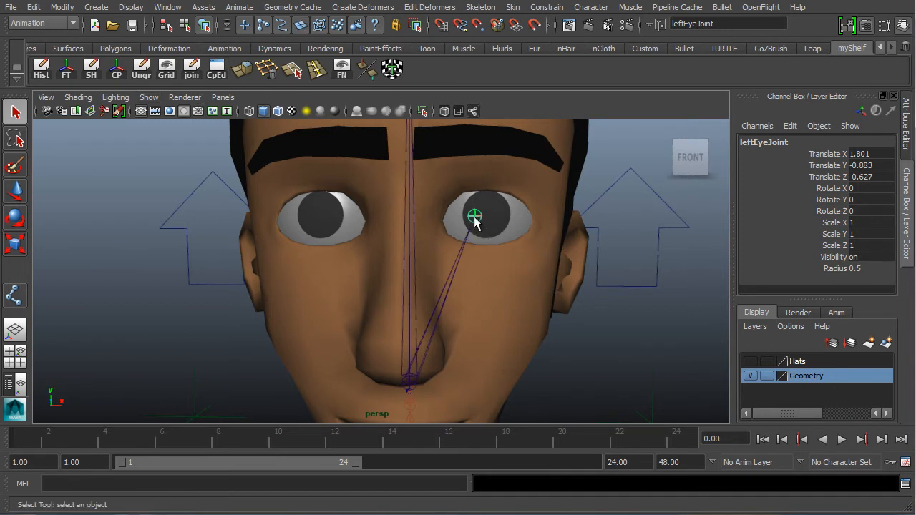
pyautogui.click(480, 7)
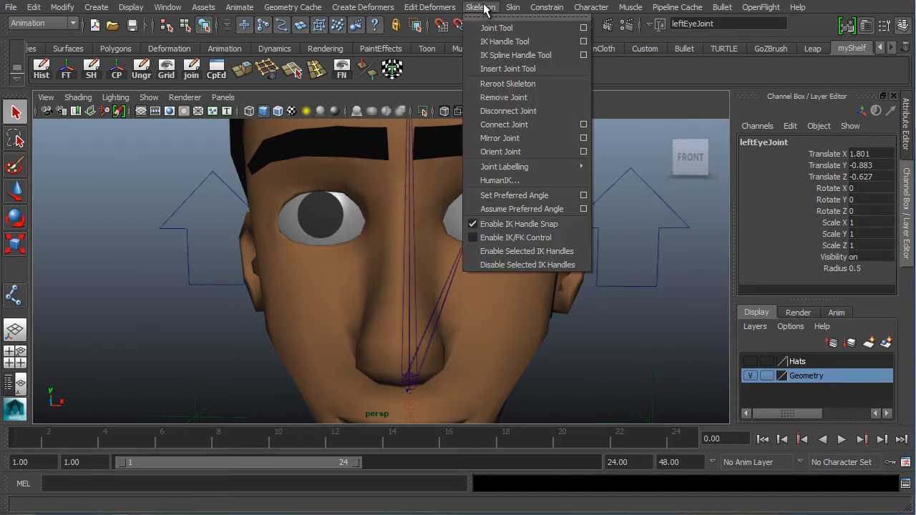
pyautogui.click(583, 139)
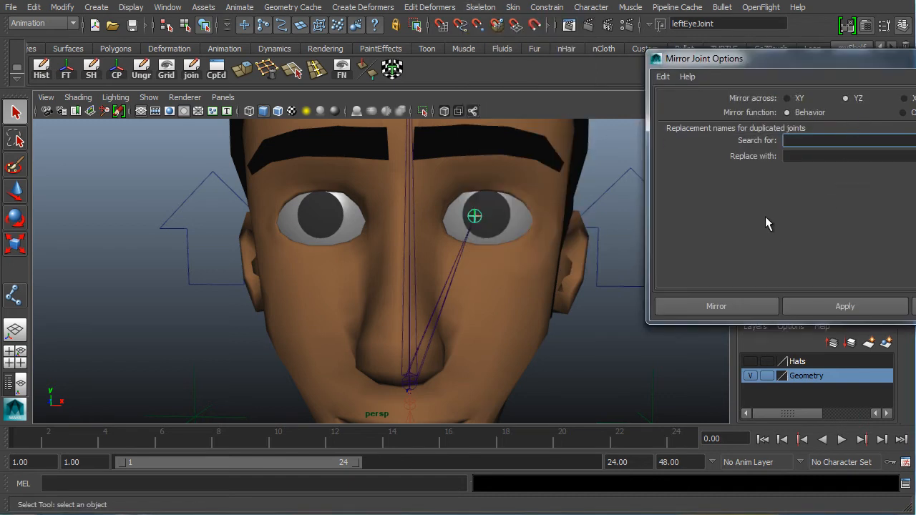
pyautogui.moveTo(886, 59); pyautogui.dragTo(722, 233)
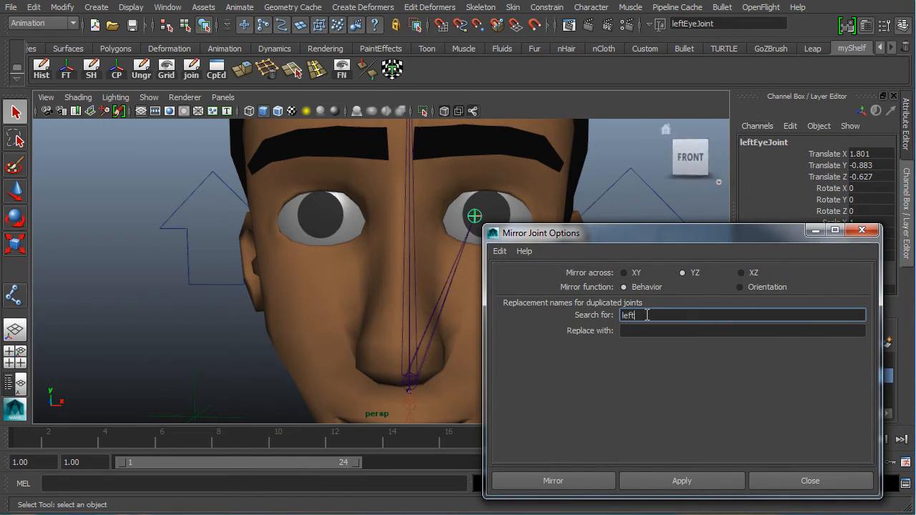
pyautogui.press('Tab')
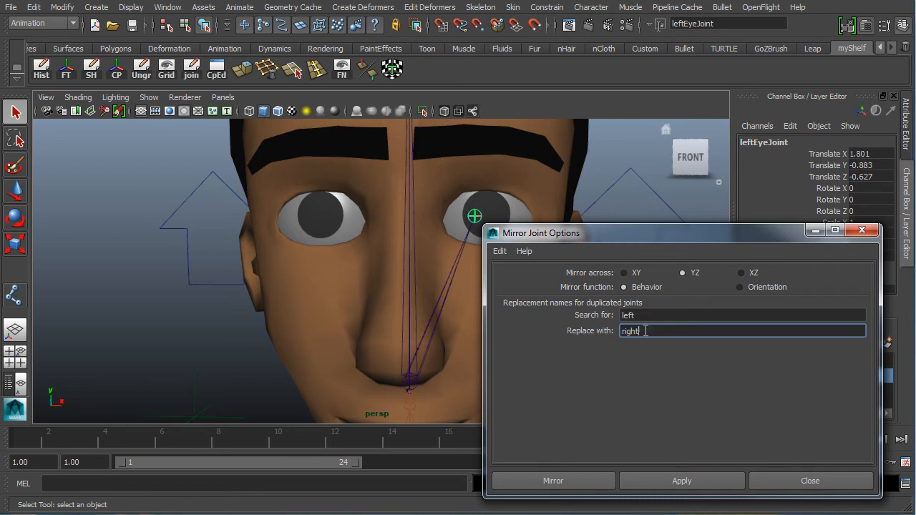
pyautogui.click(551, 486)
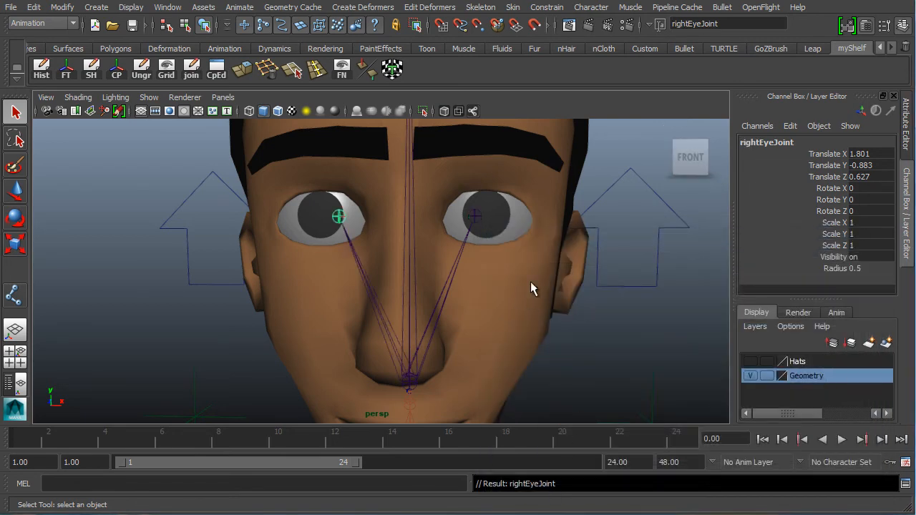
# Step: Examine the placement of both eye joints from several angles, and select leftEyeJoint
pyautogui.keyDown('alt'); pyautogui.moveTo(462, 288); pyautogui.dragTo(355, 286); pyautogui.keyUp('alt')
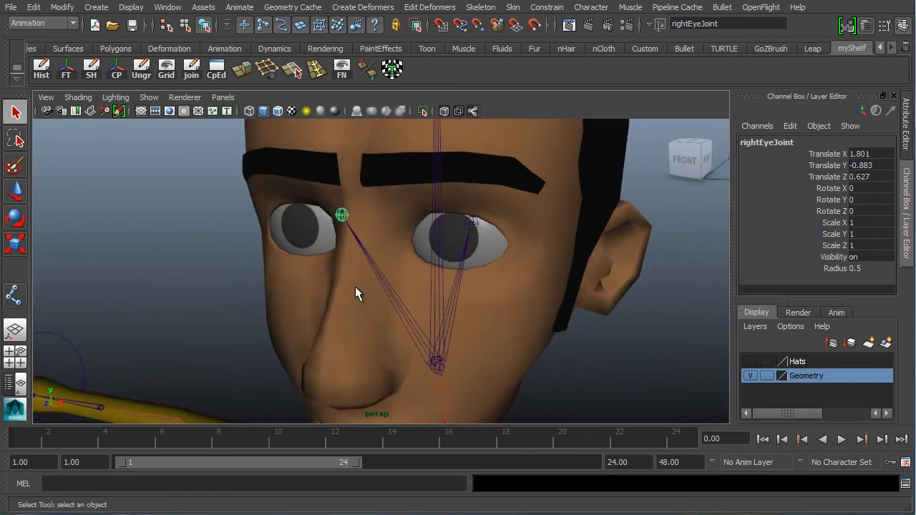
pyautogui.keyDown('alt'); pyautogui.moveTo(505, 360); pyautogui.dragTo(360, 265); pyautogui.keyUp('alt')
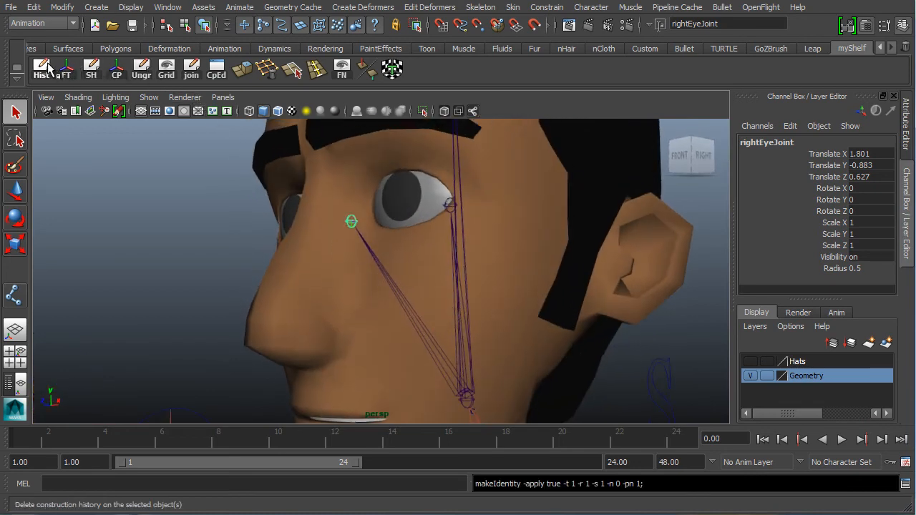
pyautogui.keyDown('alt'); pyautogui.moveTo(580, 383); pyautogui.dragTo(476, 332); pyautogui.keyUp('alt')
pyautogui.keyDown('alt'); pyautogui.moveTo(531, 310); pyautogui.dragTo(454, 317); pyautogui.keyUp('alt')
pyautogui.keyDown('alt'); pyautogui.moveTo(352, 302); pyautogui.dragTo(415, 272); pyautogui.keyUp('alt')
pyautogui.click(458, 227)
pyautogui.keyDown('alt'); pyautogui.moveTo(415, 272); pyautogui.dragTo(415, 299, button='right'); pyautogui.keyUp('alt')
pyautogui.moveTo(417, 299)
pyautogui.keyDown('alt'); pyautogui.mouseDown()
pyautogui.moveTo(435, 300)
pyautogui.moveTo(417, 295)
pyautogui.mouseUp(); pyautogui.keyUp('alt')
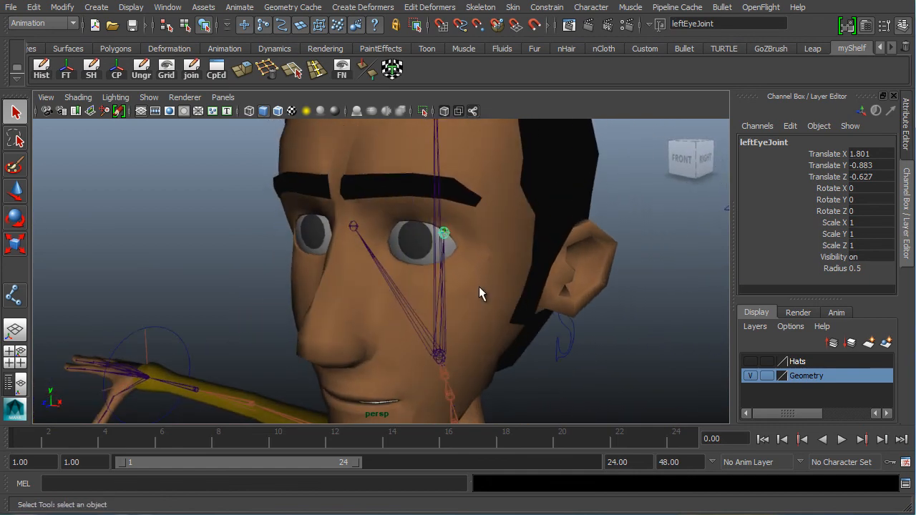